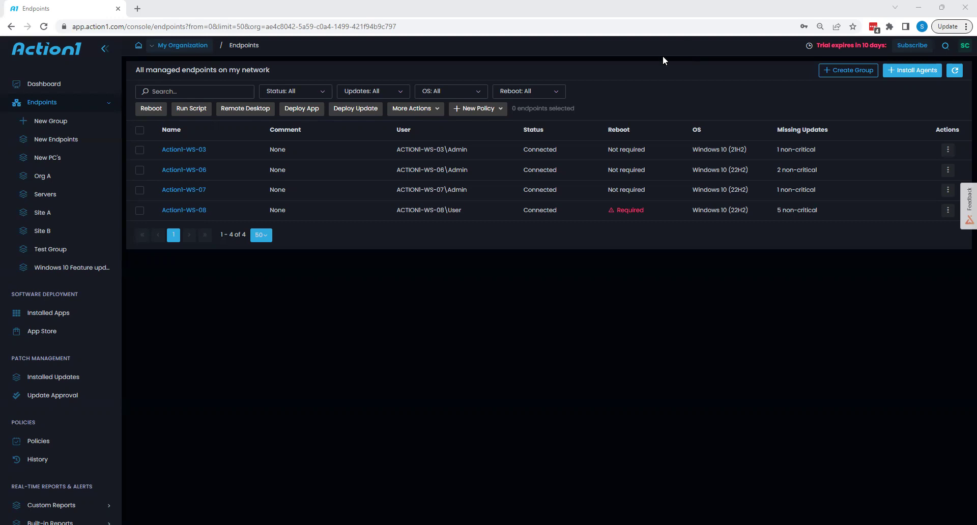
Select endpoint Action1-WS-03 and look over the More Actions menu
{"action": "left_click", "coordinate": [139, 150]}
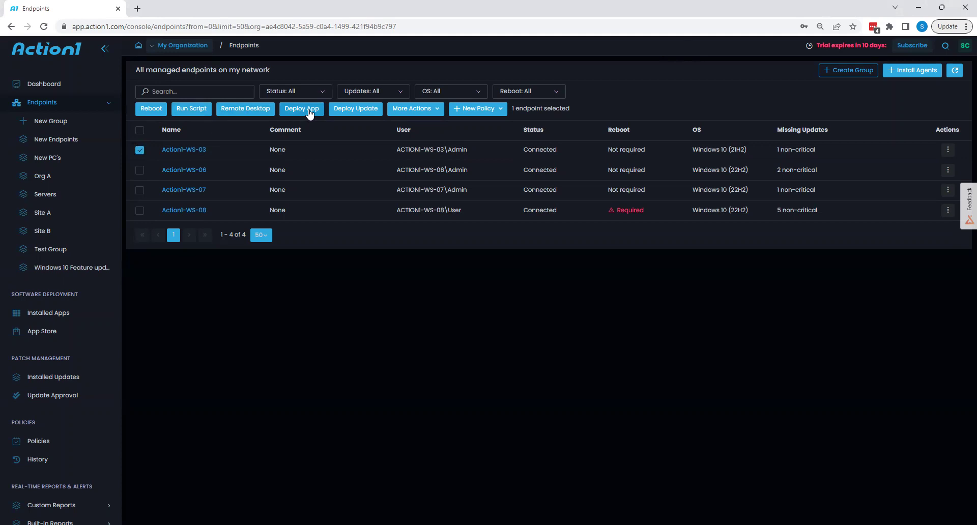
{"action": "left_click", "coordinate": [432, 108]}
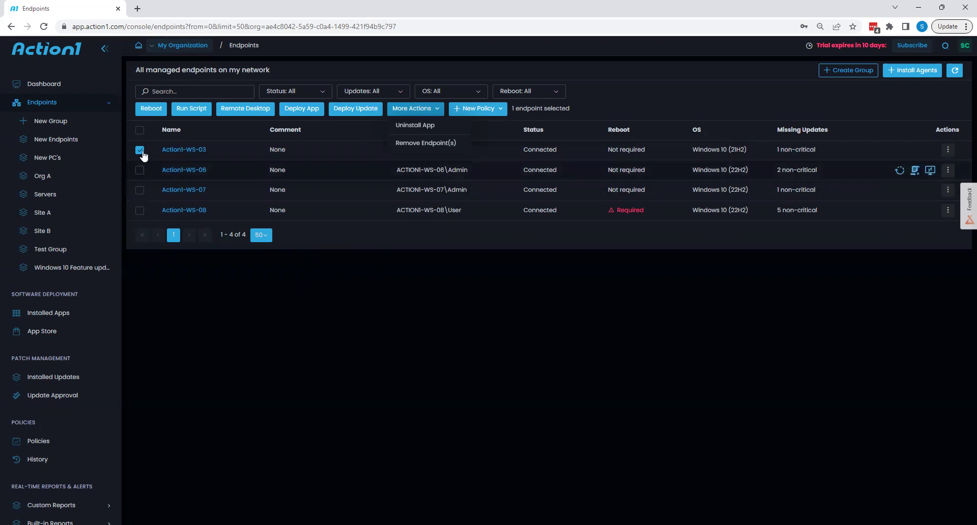
Start a reboot policy for Action1-WS-03 with a 180-minute message timeout
{"action": "left_click", "coordinate": [150, 112]}
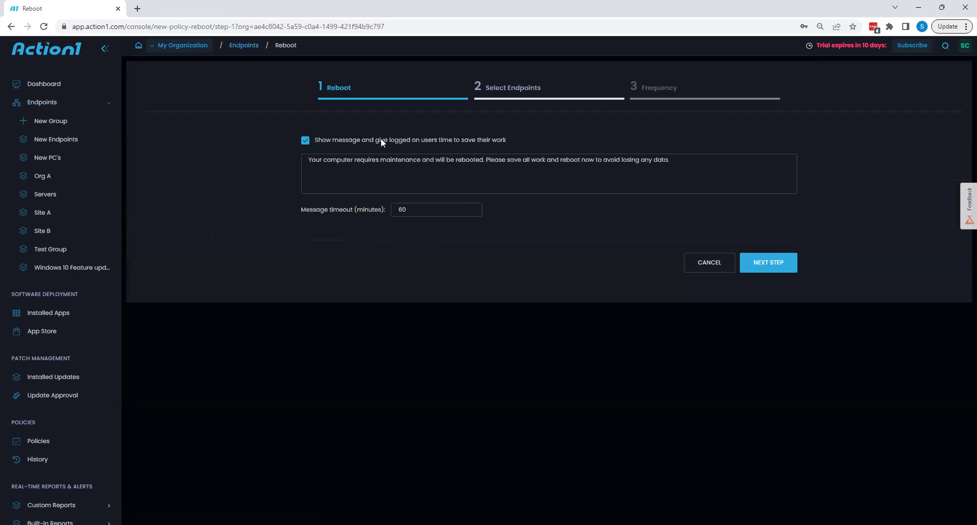
{"action": "left_click_drag", "start_coordinate": [310, 162], "coordinate": [738, 162]}
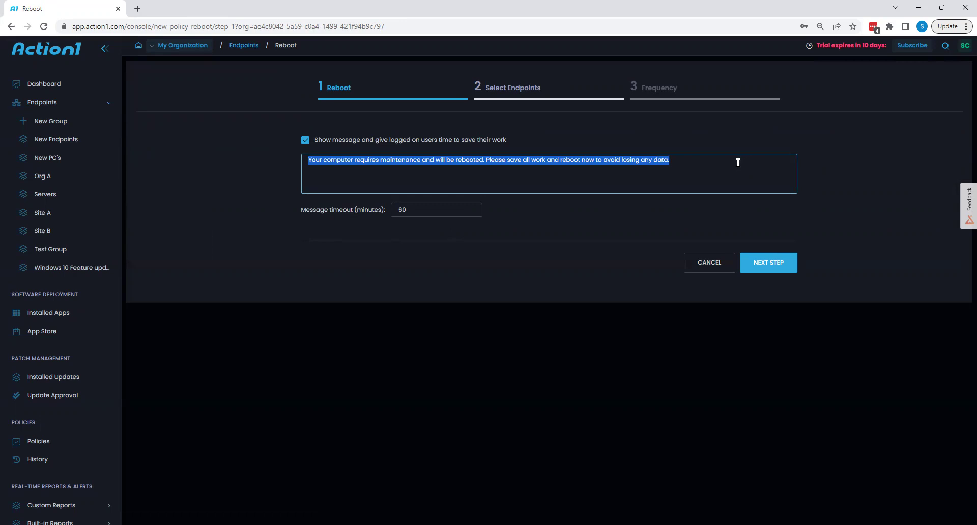
{"action": "left_click", "coordinate": [434, 209]}
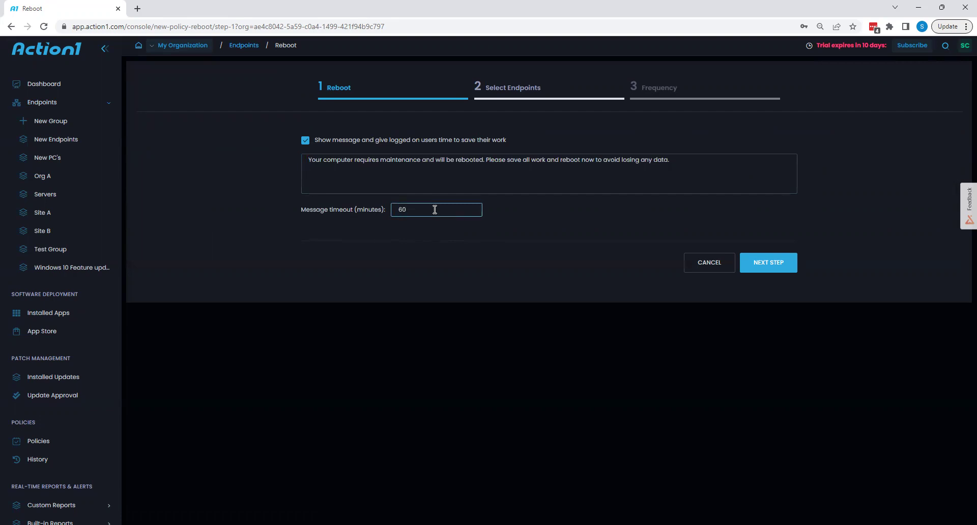
{"action": "key", "text": "BackSpace"}
{"action": "key", "text": "BackSpace"}
{"action": "type", "text": "180"}
Advance through endpoint selection to scheduling, then leave the reboot wizard
{"action": "left_click", "coordinate": [750, 259]}
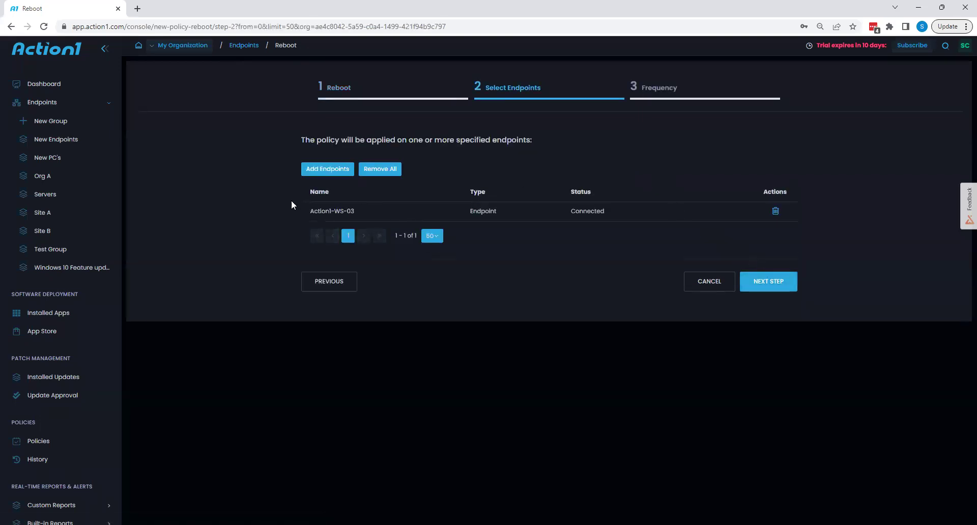
{"action": "left_click", "coordinate": [751, 283]}
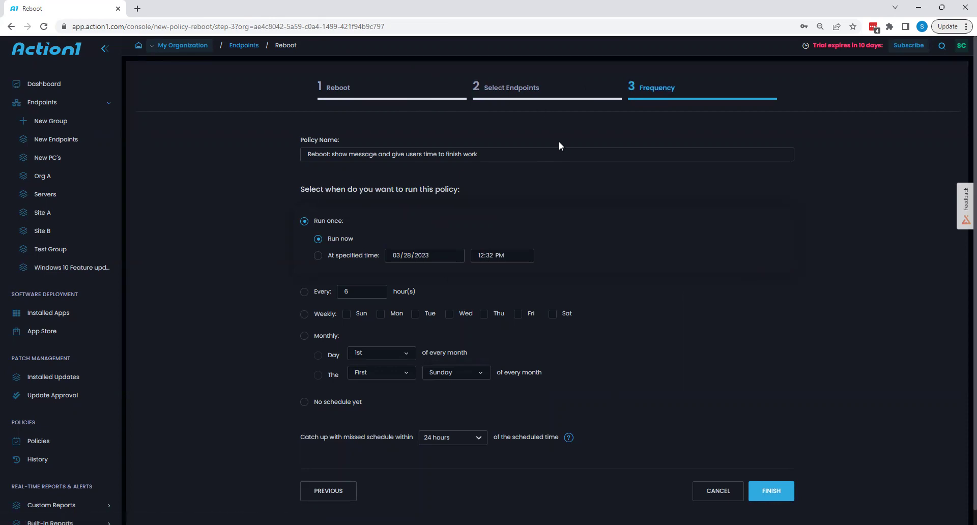
{"action": "left_click", "coordinate": [718, 491]}
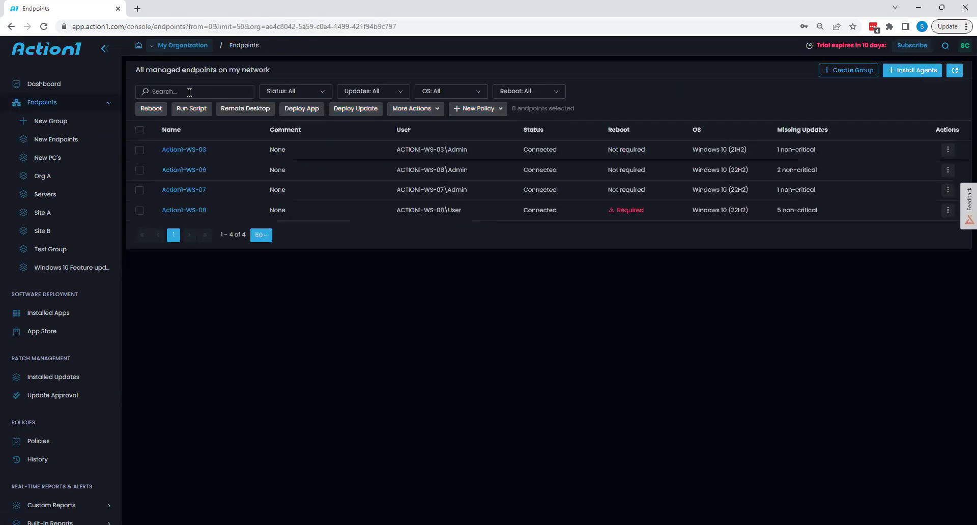
Begin a PowerShell Run Script policy for Action1-WS-03 with the script get-process
{"action": "left_click", "coordinate": [140, 150]}
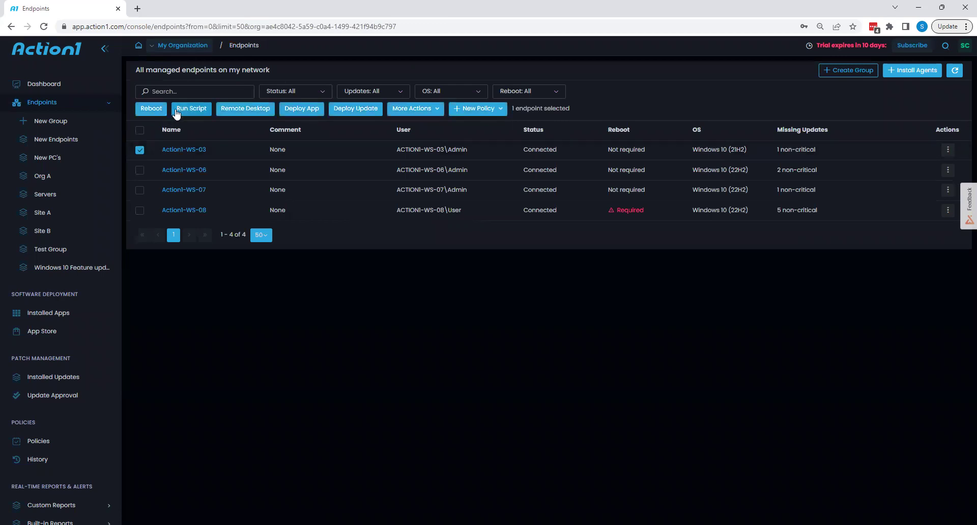
{"action": "left_click", "coordinate": [177, 109]}
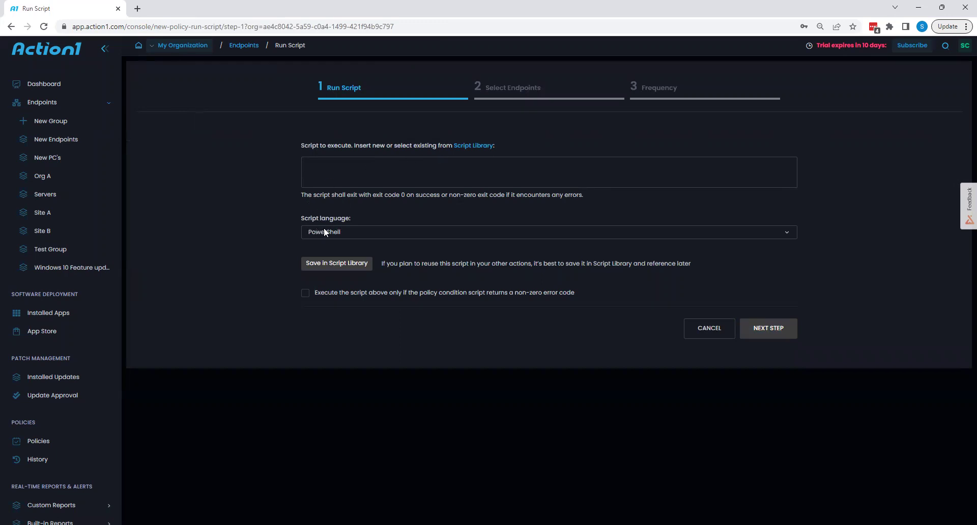
{"action": "left_click", "coordinate": [360, 231]}
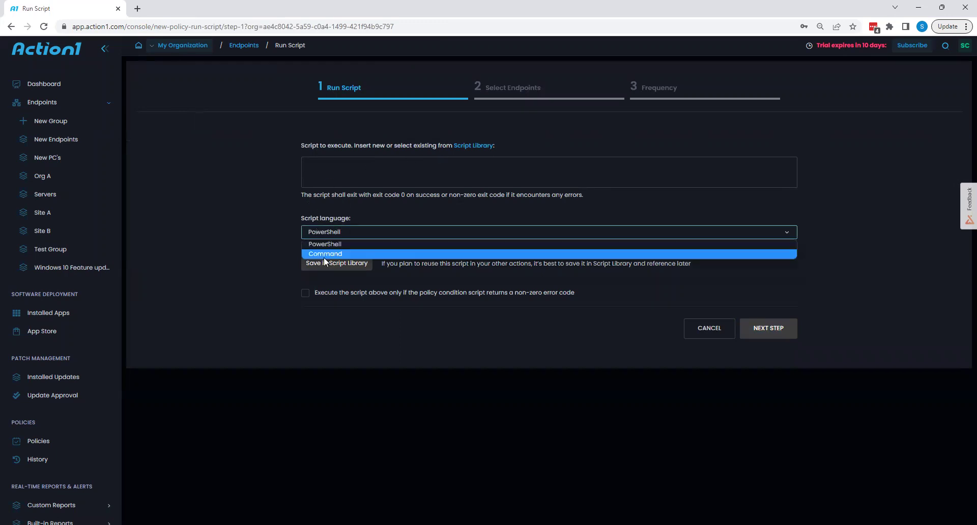
{"action": "left_click", "coordinate": [350, 170]}
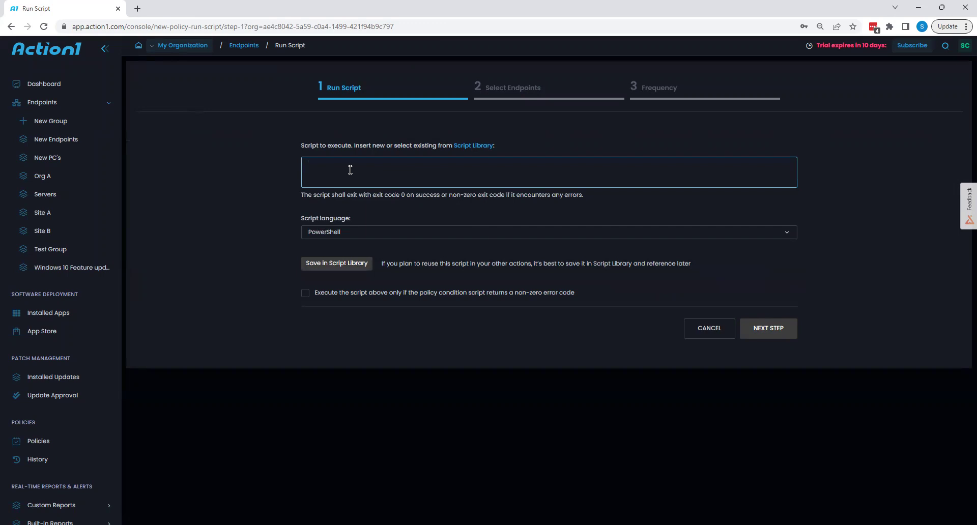
{"action": "type", "text": "get-proces"}
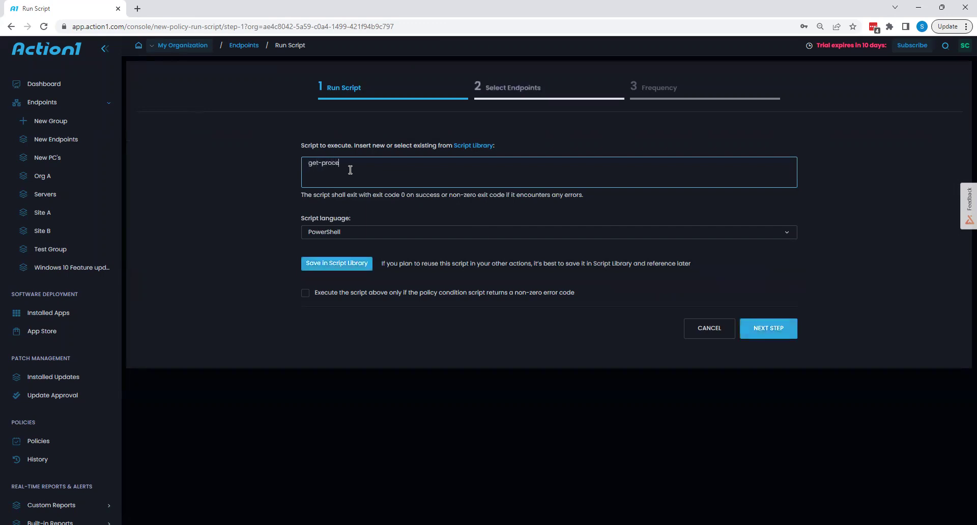
{"action": "type", "text": "s"}
{"action": "left_click", "coordinate": [463, 147]}
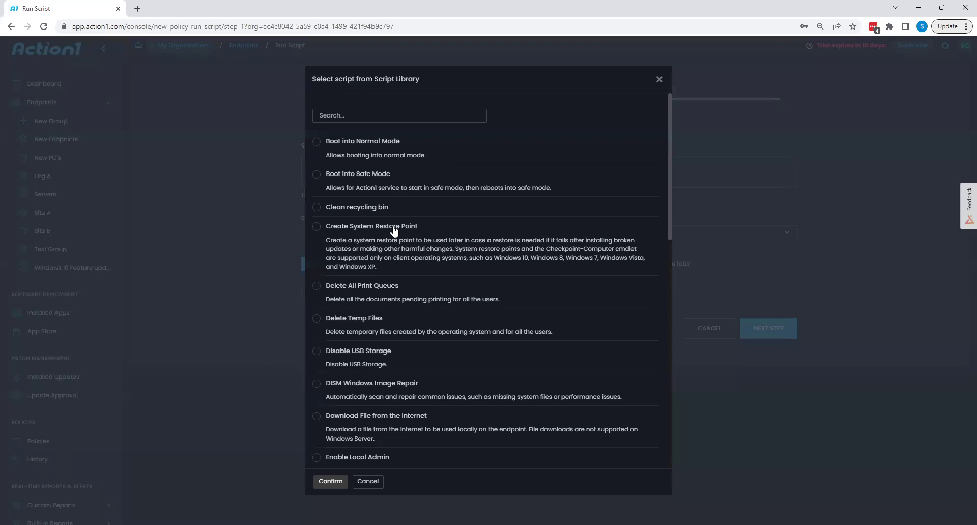
{"action": "scroll", "coordinate": [385, 175], "scroll_direction": "down", "scroll_amount": 2}
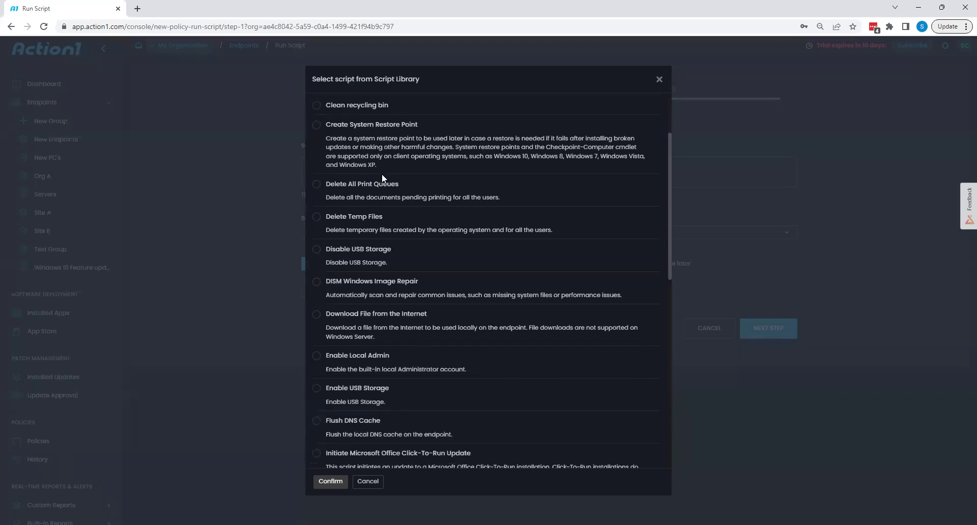
{"action": "scroll", "coordinate": [382, 178], "scroll_direction": "down", "scroll_amount": 1}
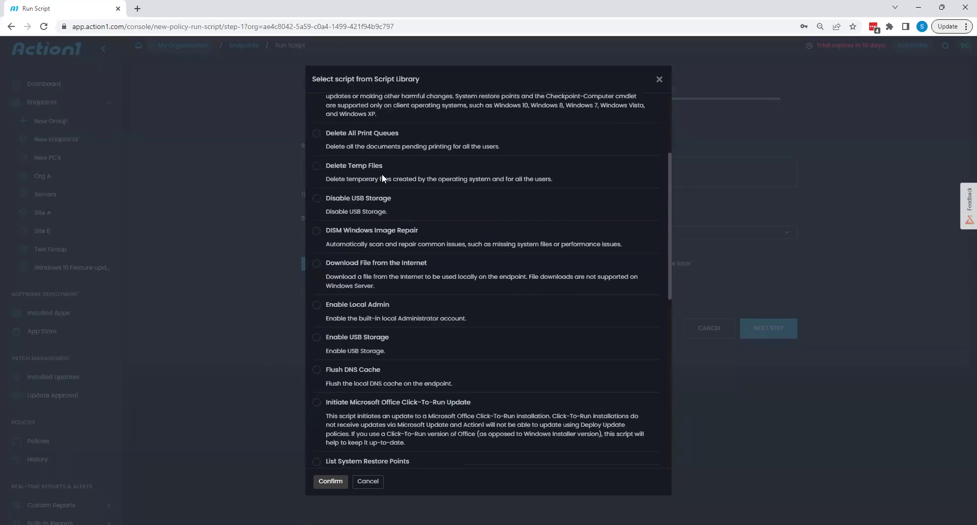
{"action": "scroll", "coordinate": [381, 173], "scroll_direction": "down", "scroll_amount": 4}
{"action": "left_click", "coordinate": [368, 482]}
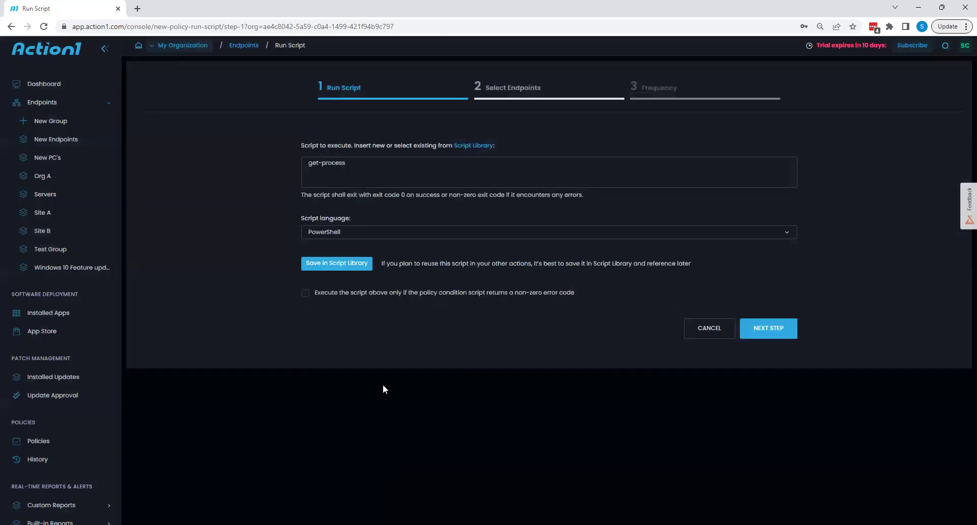
{"action": "left_click", "coordinate": [370, 168]}
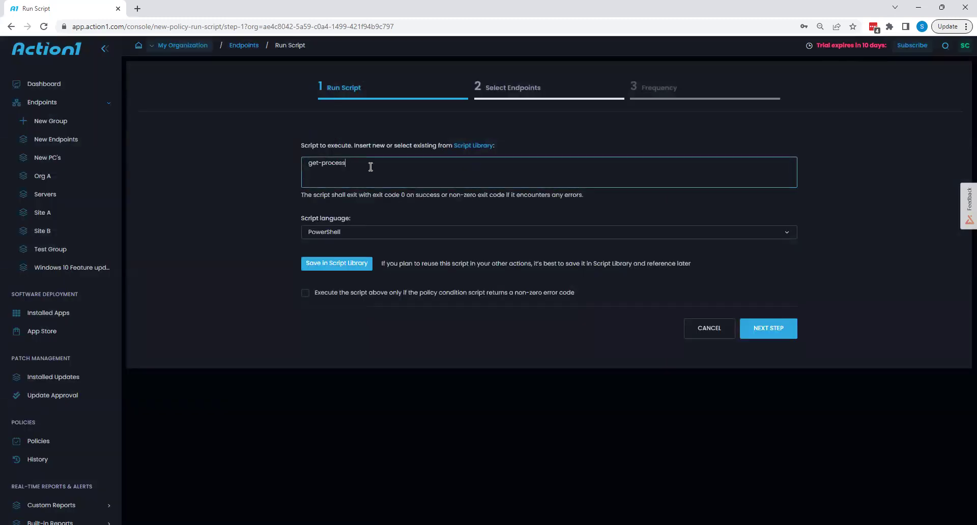
Start saving the script to the library as 'get-process', then dismiss without storing it
{"action": "left_click", "coordinate": [331, 263]}
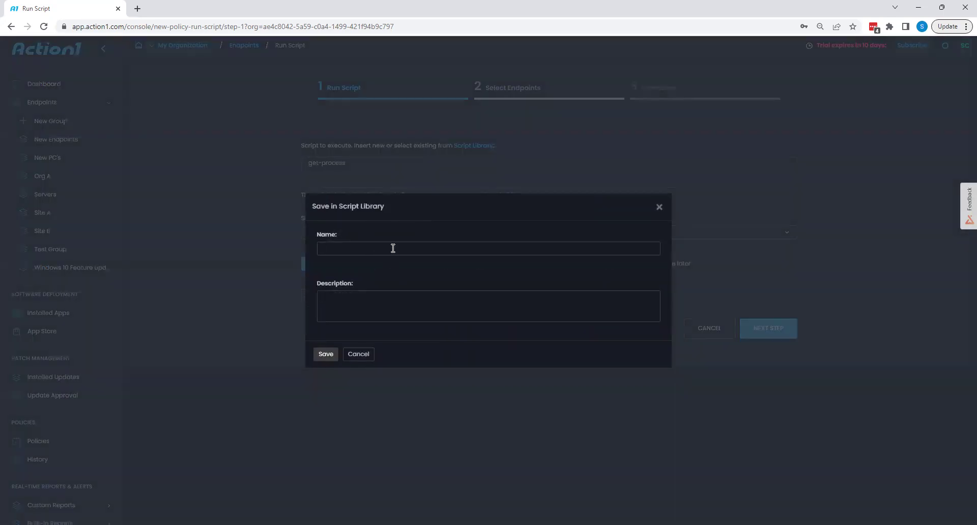
{"action": "left_click", "coordinate": [393, 248]}
{"action": "type", "text": "get-process"}
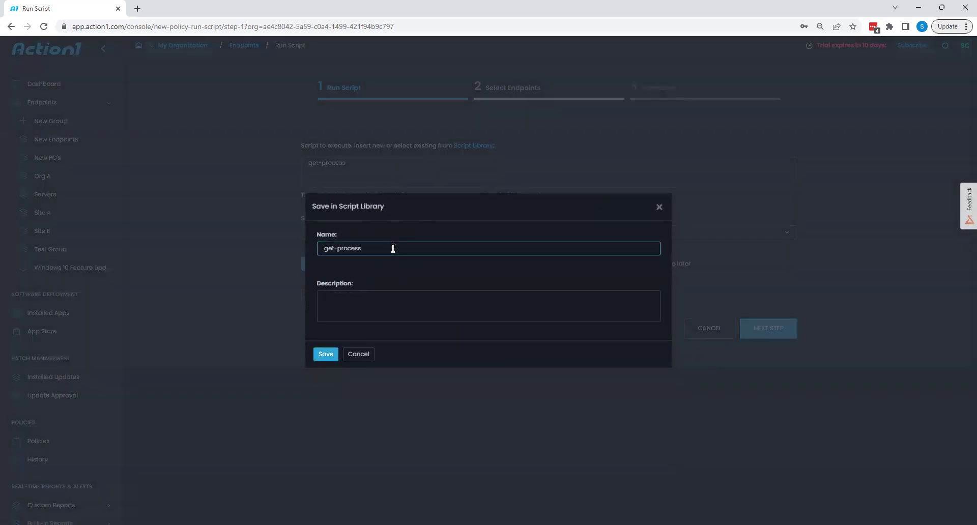
{"action": "left_click", "coordinate": [359, 354]}
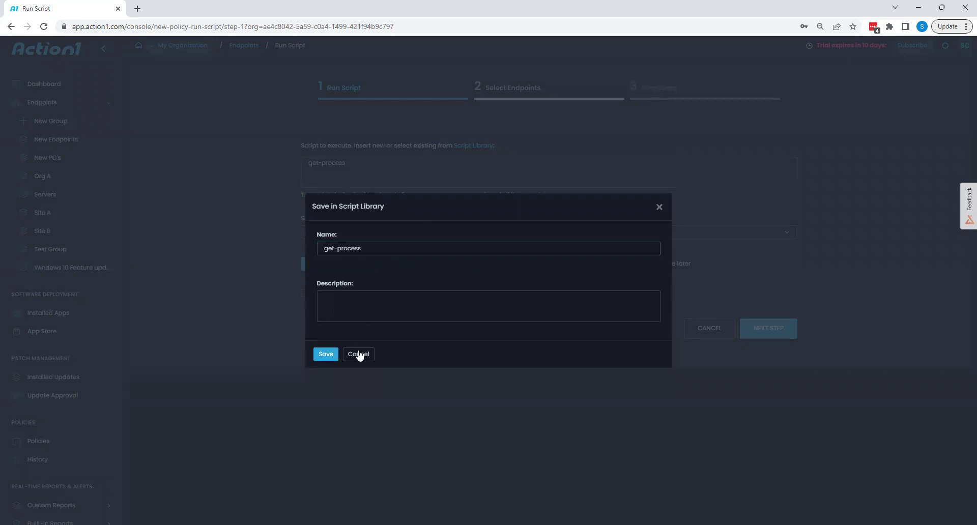
Advance the script policy past endpoint selection to scheduling
{"action": "left_click", "coordinate": [771, 328]}
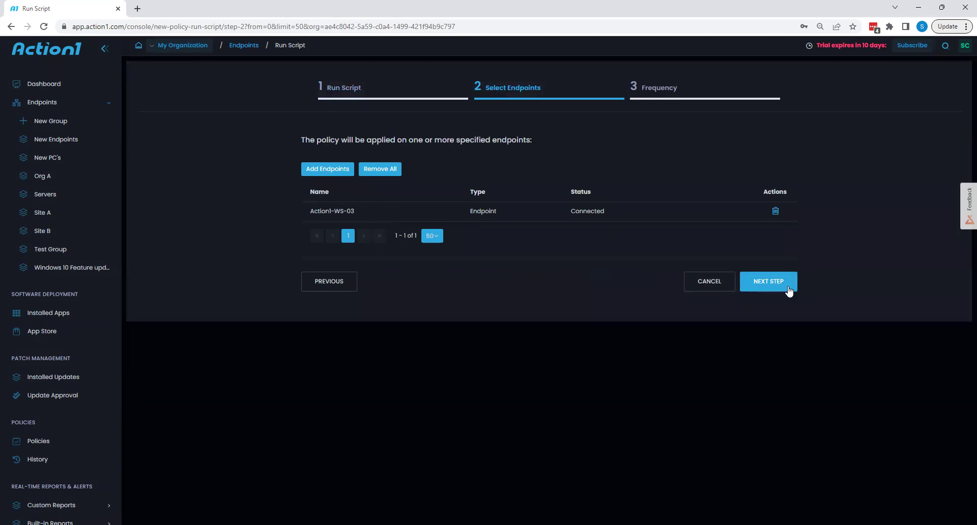
{"action": "left_click", "coordinate": [788, 289]}
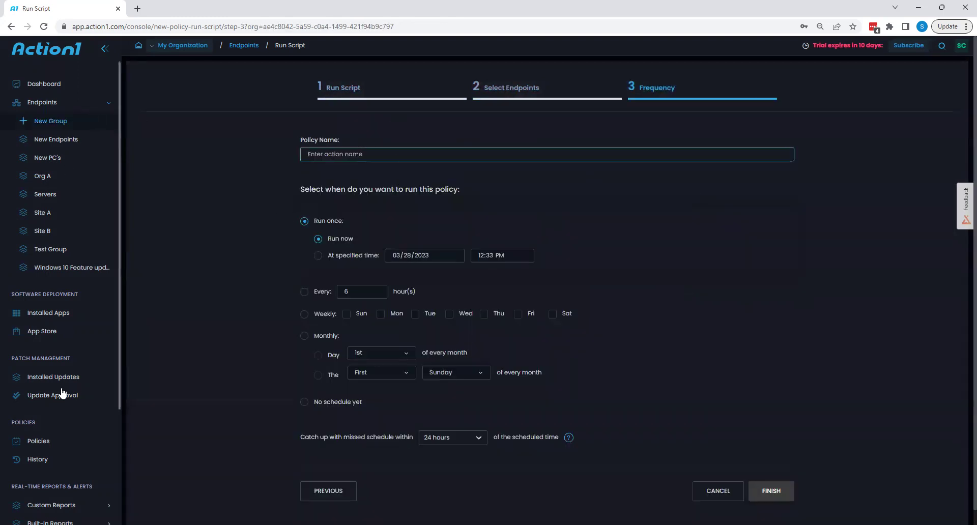
{"action": "scroll", "coordinate": [50, 377], "scroll_direction": "down", "scroll_amount": 5}
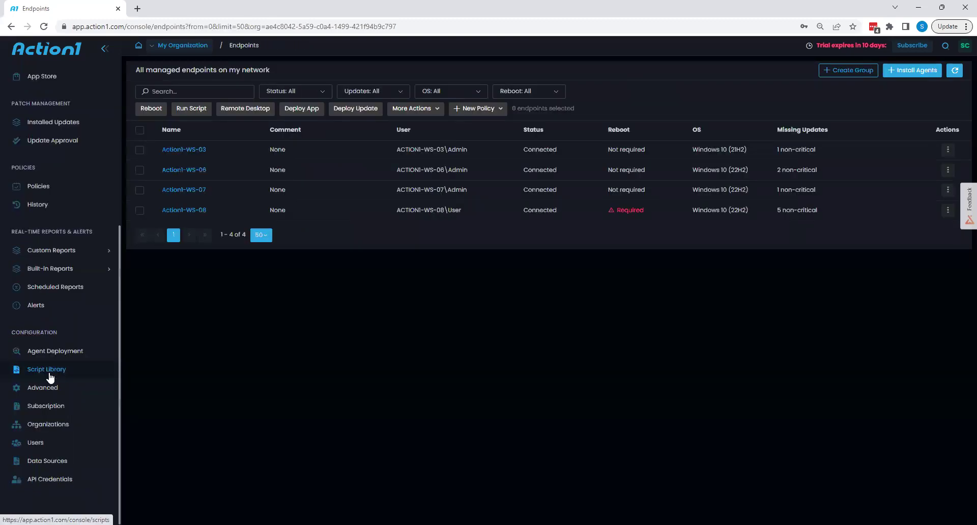
{"action": "left_click", "coordinate": [50, 377]}
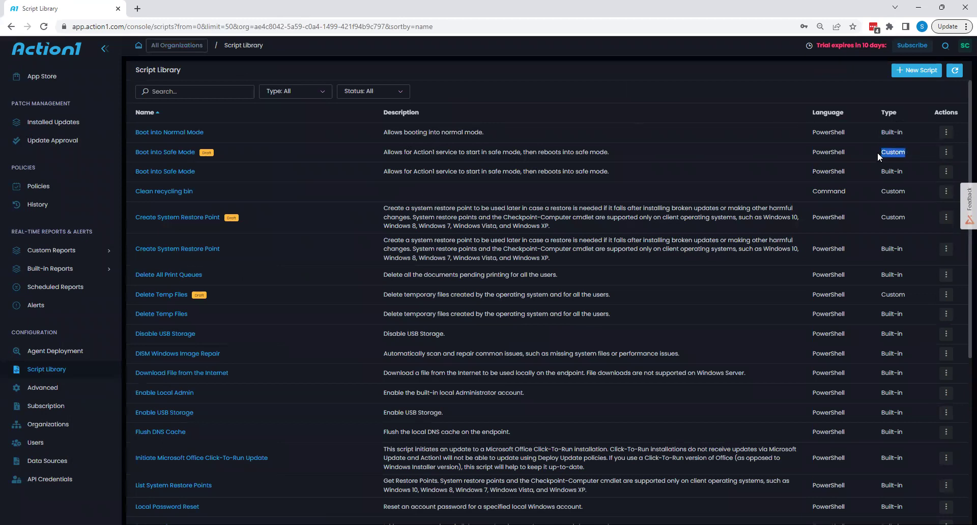
{"action": "left_click", "coordinate": [944, 152]}
{"action": "left_click", "coordinate": [894, 168]}
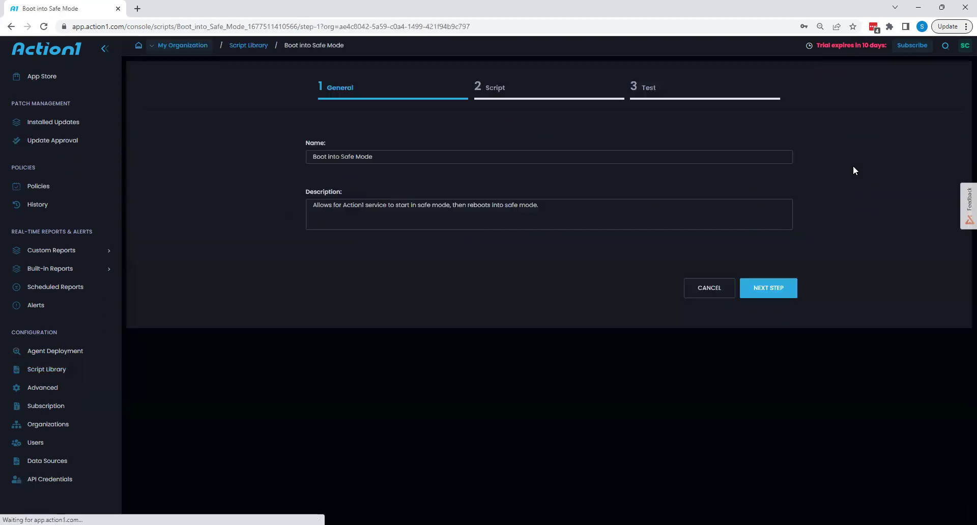
{"action": "left_click", "coordinate": [493, 94]}
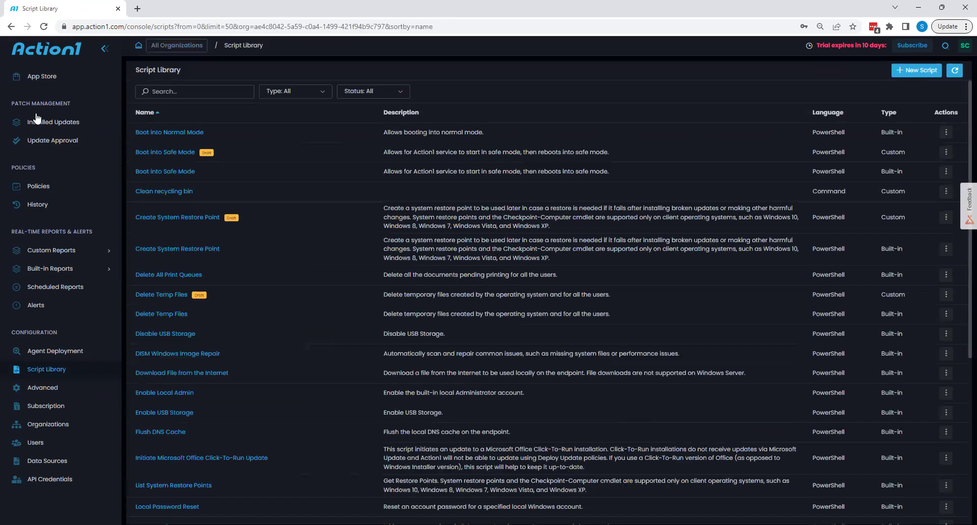
{"action": "left_click", "coordinate": [42, 105]}
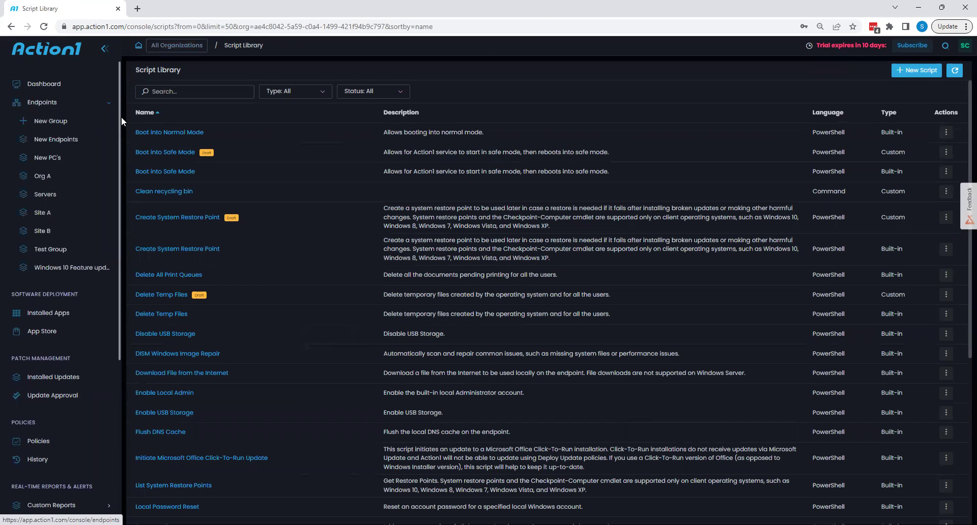
Select Action1-WS-03 and begin an app deployment, browsing the available packages
{"action": "left_click", "coordinate": [139, 150]}
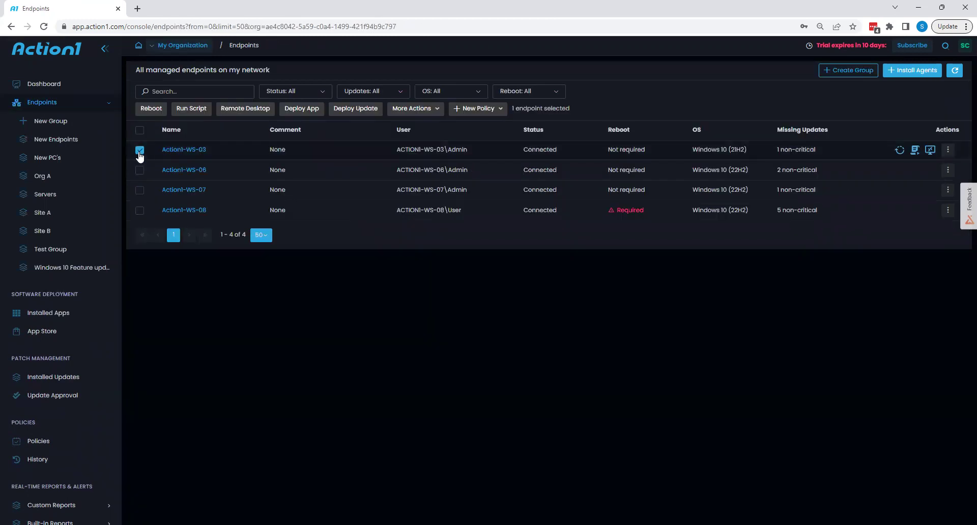
{"action": "left_click", "coordinate": [299, 109]}
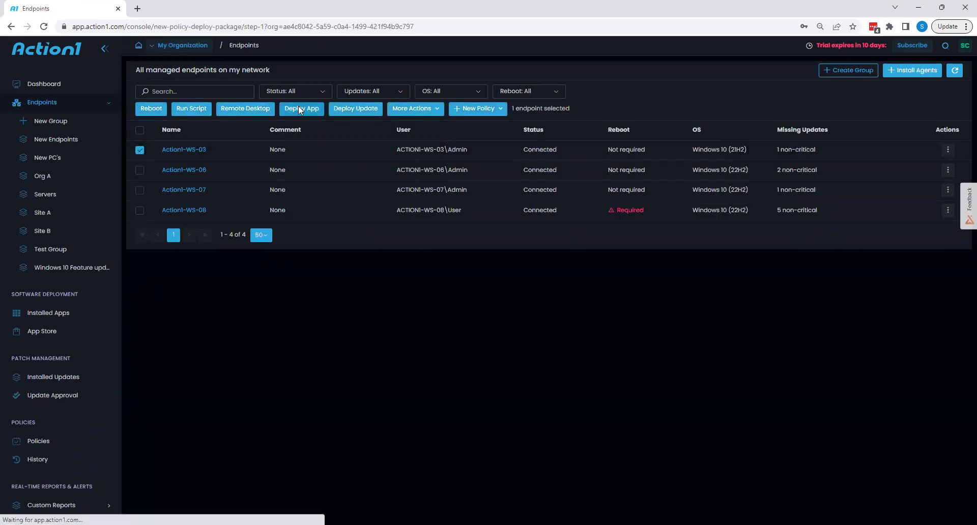
{"action": "left_click", "coordinate": [389, 140]}
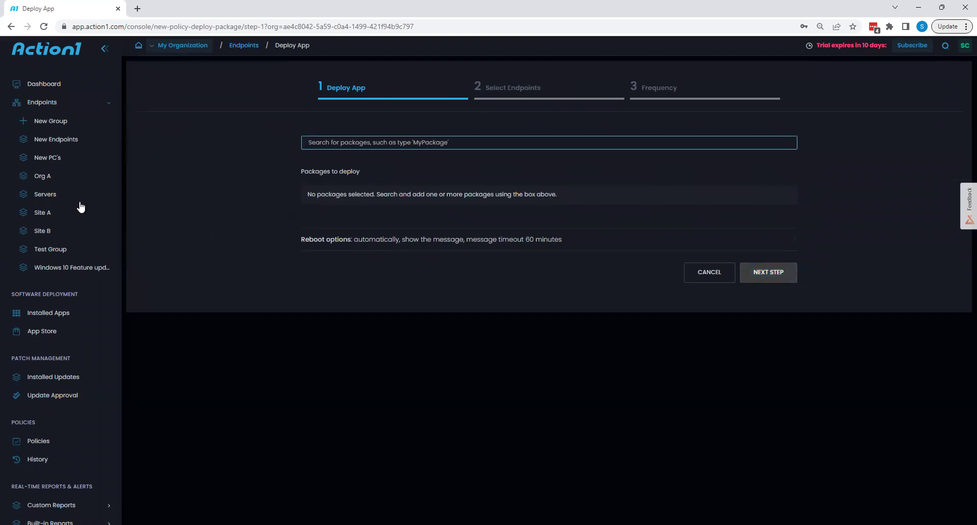
{"action": "left_click", "coordinate": [43, 336]}
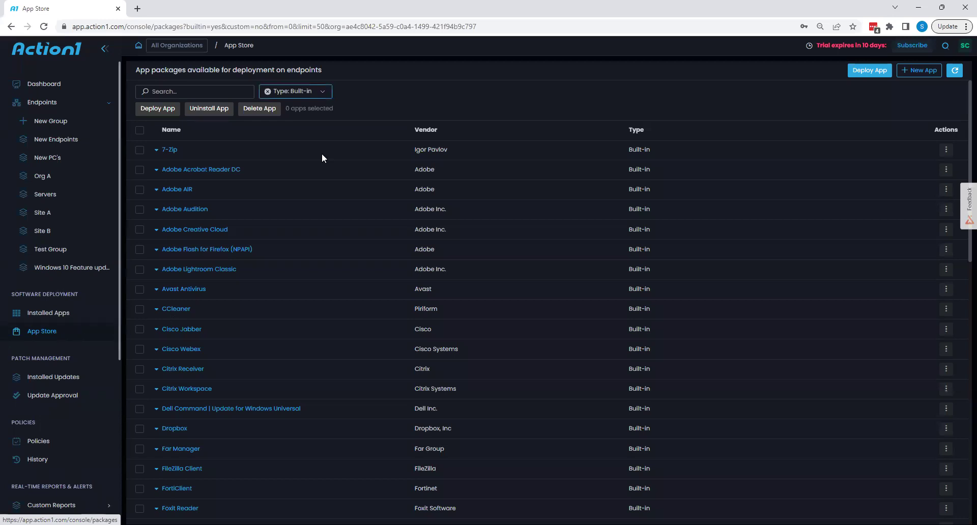
Deploy 7-Zip, Adobe Acrobat Reader DC, Adobe AIR and Adobe Audition, reviewing reboot options
{"action": "left_click", "coordinate": [140, 149]}
{"action": "left_click", "coordinate": [140, 169]}
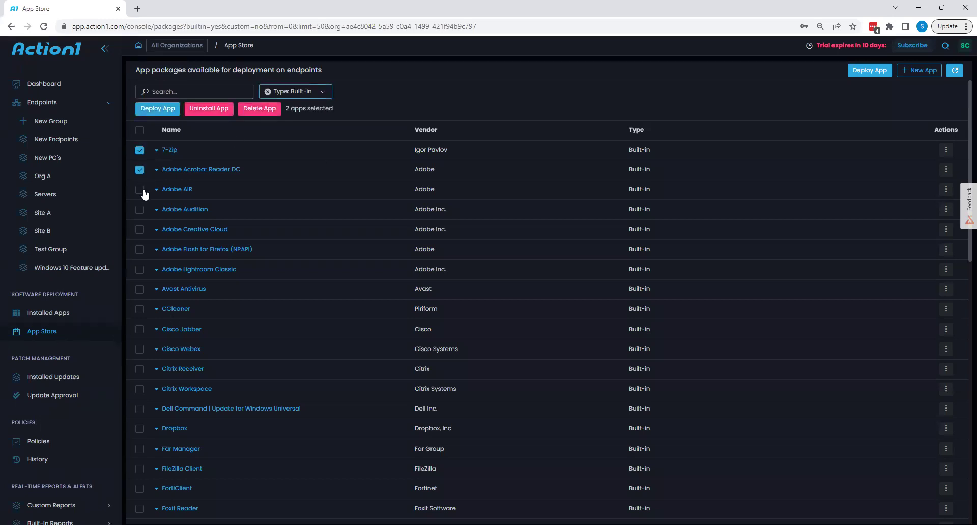
{"action": "left_click", "coordinate": [141, 191]}
{"action": "left_click", "coordinate": [139, 211]}
{"action": "left_click", "coordinate": [146, 109]}
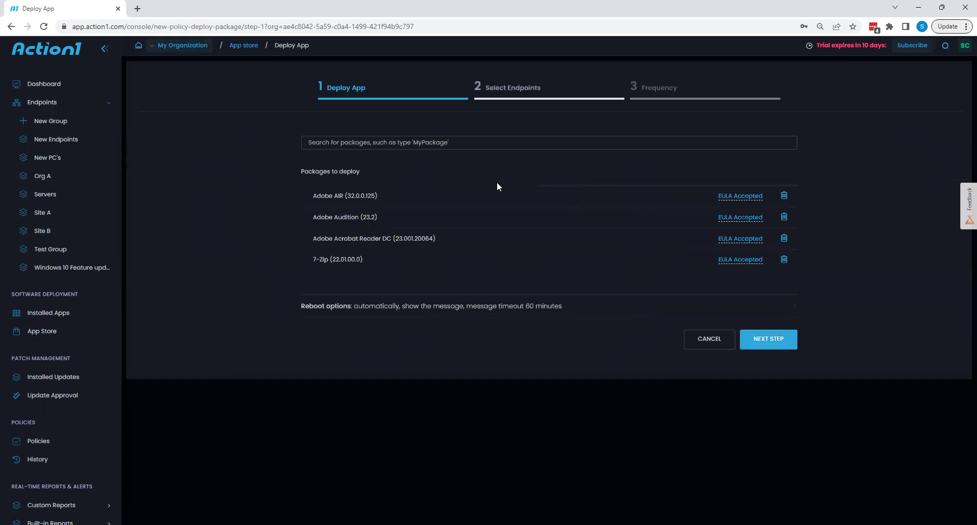
{"action": "left_click", "coordinate": [527, 309]}
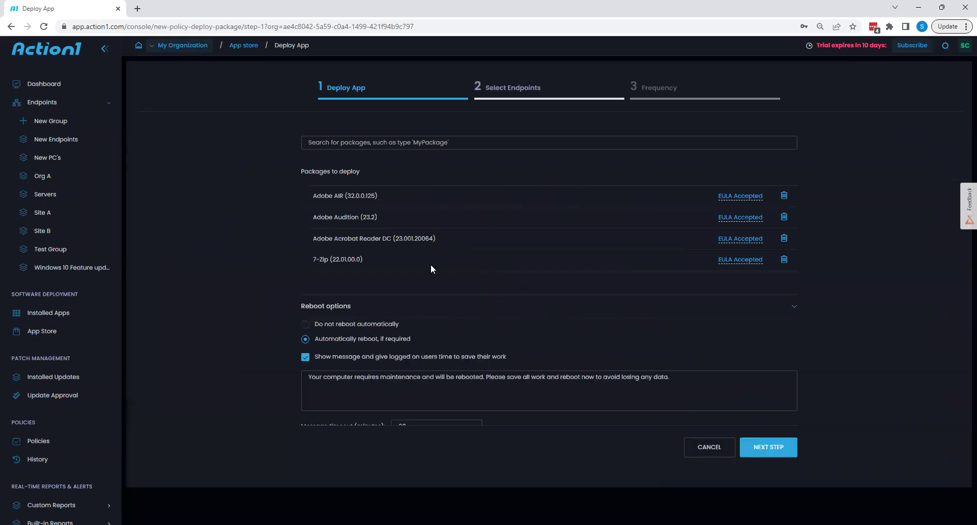
{"action": "left_click", "coordinate": [757, 485]}
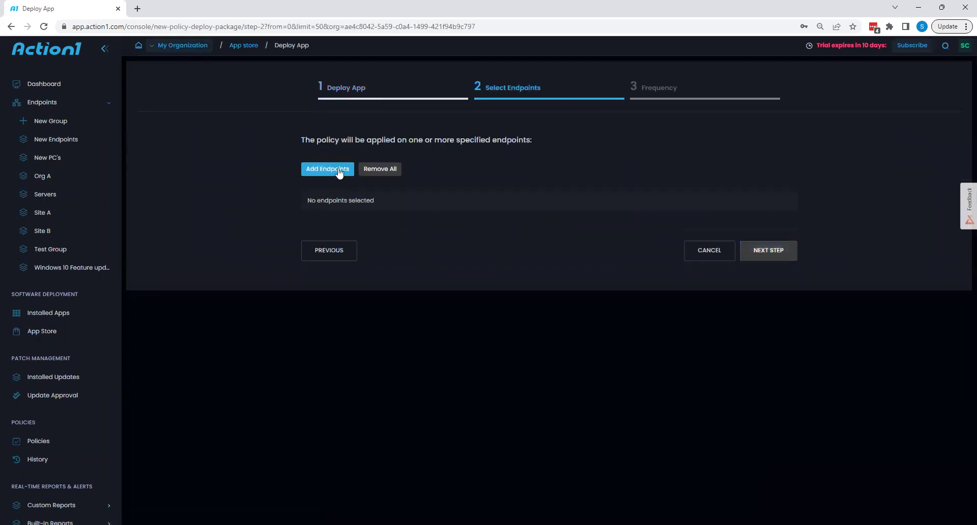
Target individual endpoints Action1-WS-03 and Action1-WS-06, then advance to scheduling
{"action": "left_click", "coordinate": [331, 170]}
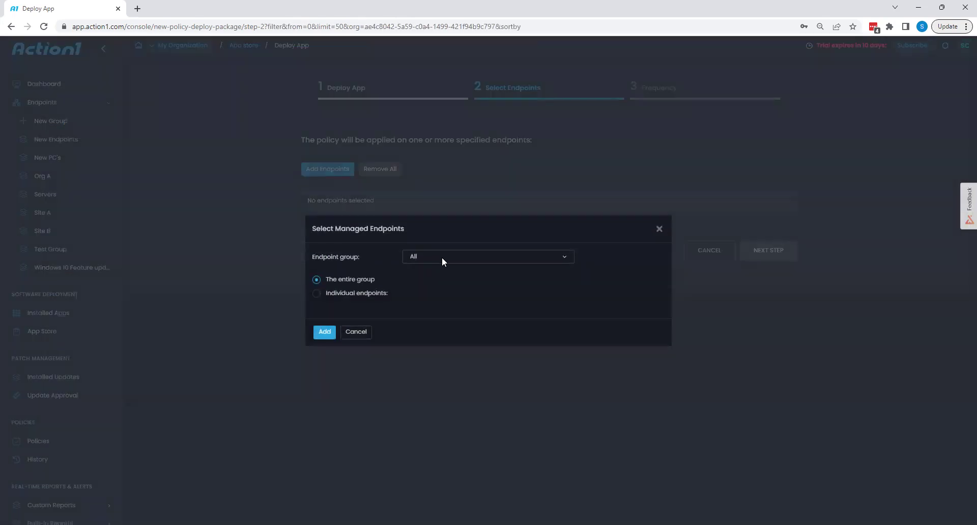
{"action": "left_click", "coordinate": [442, 258]}
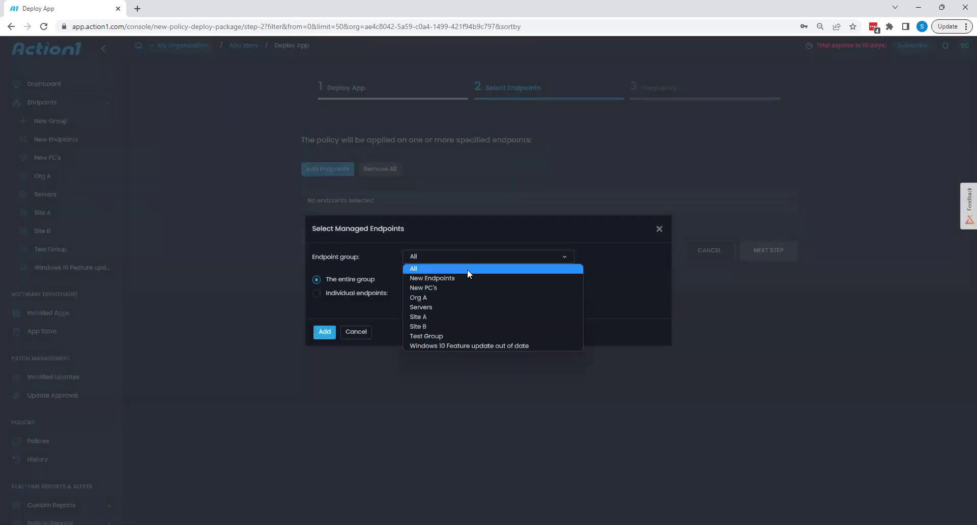
{"action": "left_click", "coordinate": [365, 297]}
{"action": "left_click", "coordinate": [325, 280]}
{"action": "left_click", "coordinate": [326, 302]}
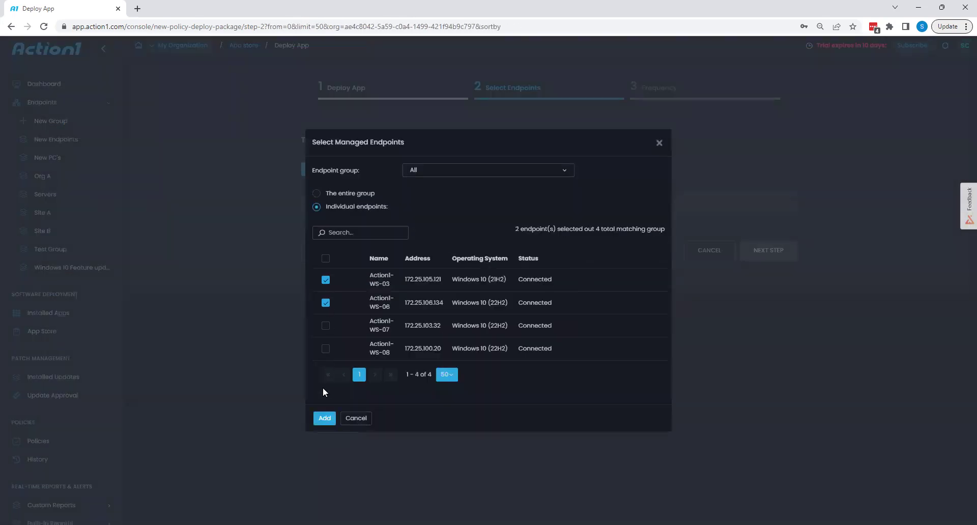
{"action": "left_click", "coordinate": [325, 419]}
{"action": "left_click", "coordinate": [772, 302]}
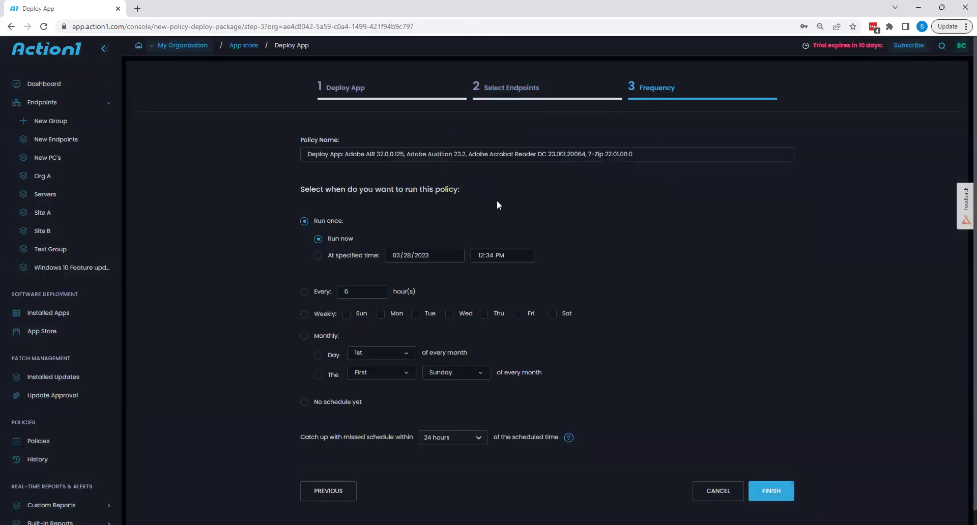
Cancel the deployment, filter packages to Custom, and open Accounting Software version 5
{"action": "left_click", "coordinate": [719, 497]}
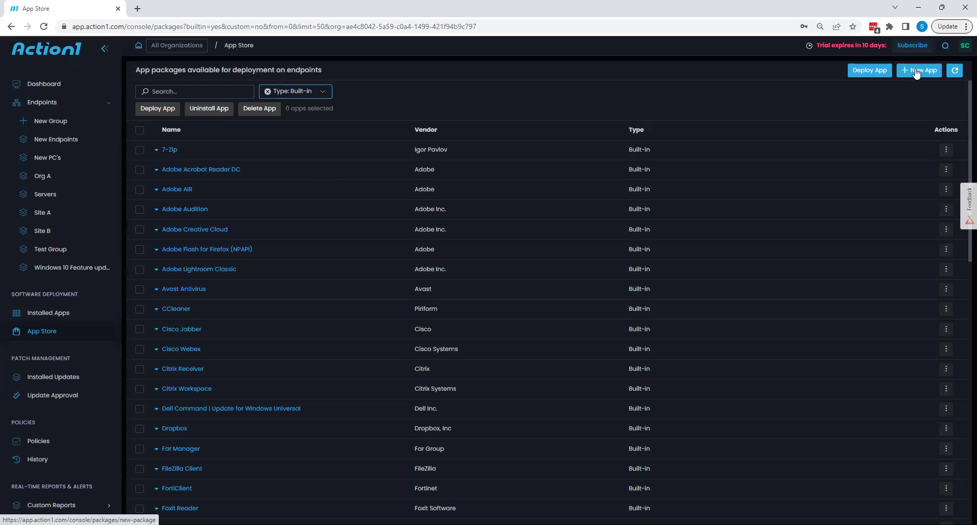
{"action": "left_click", "coordinate": [305, 92]}
{"action": "left_click", "coordinate": [289, 147]}
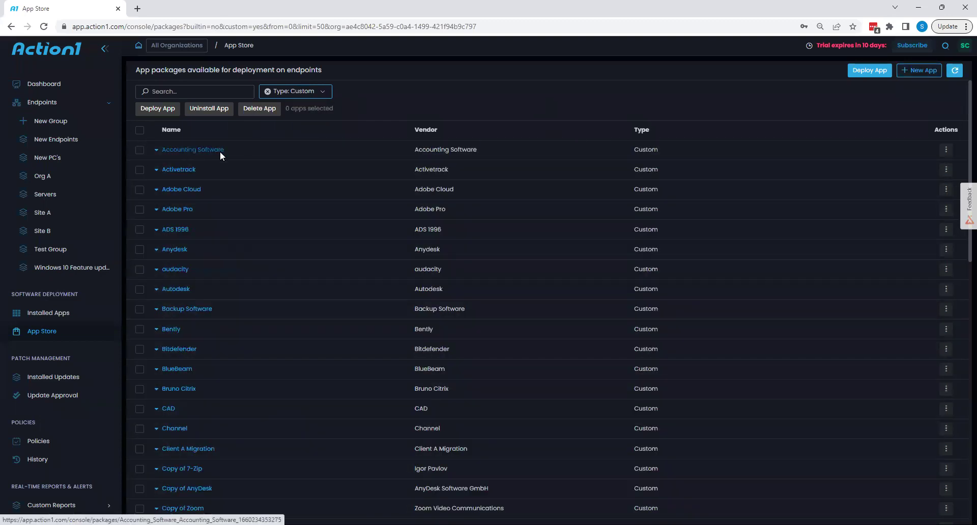
{"action": "left_click", "coordinate": [220, 150]}
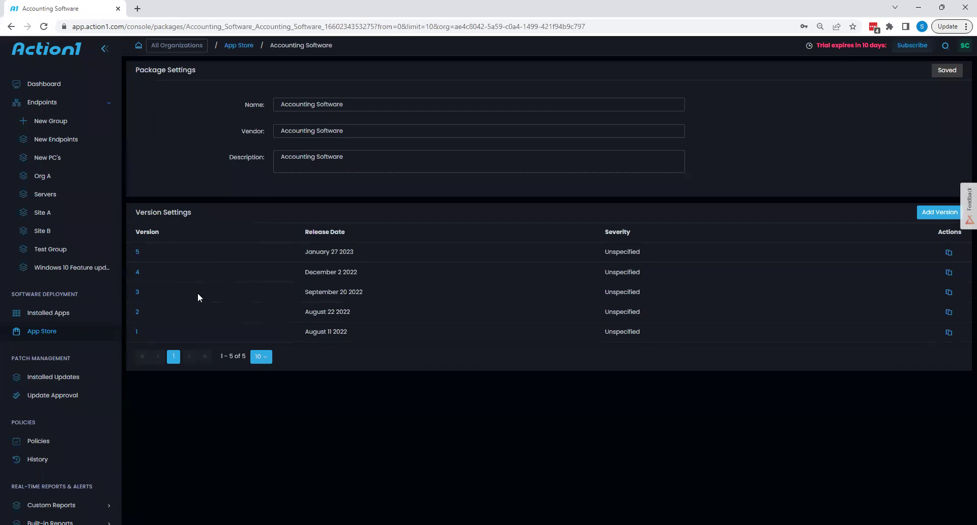
{"action": "left_click", "coordinate": [137, 253]}
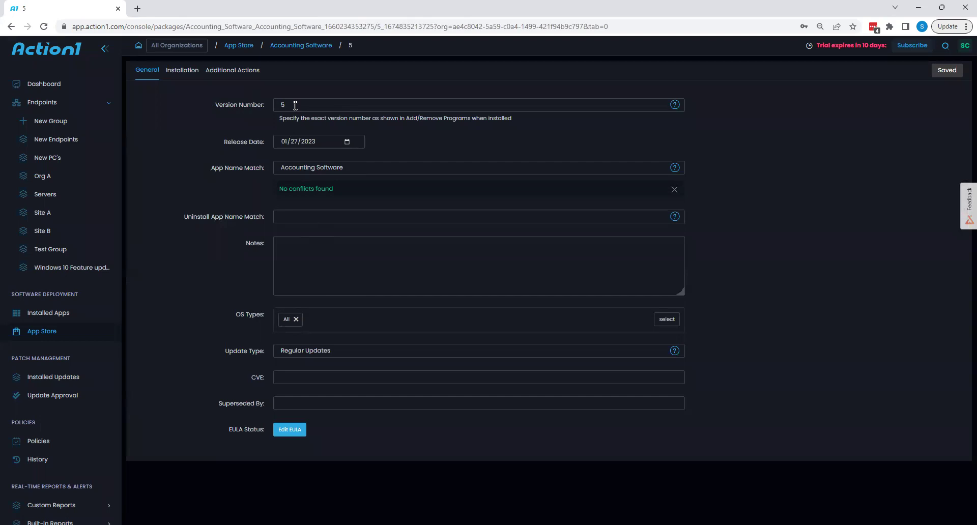
Inspect the 64-bit download settings and installation type, leaving them unchanged
{"action": "left_click", "coordinate": [179, 73]}
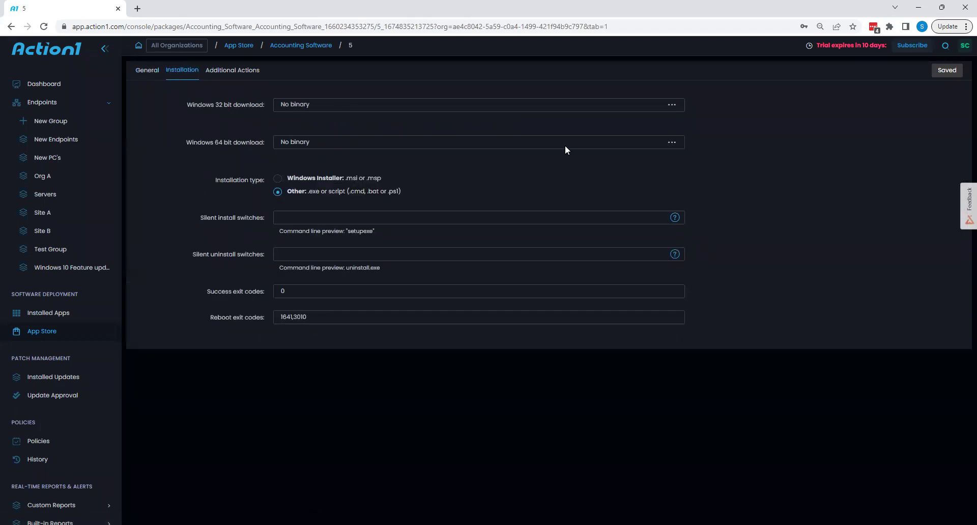
{"action": "left_click", "coordinate": [672, 144]}
{"action": "left_click", "coordinate": [440, 168]}
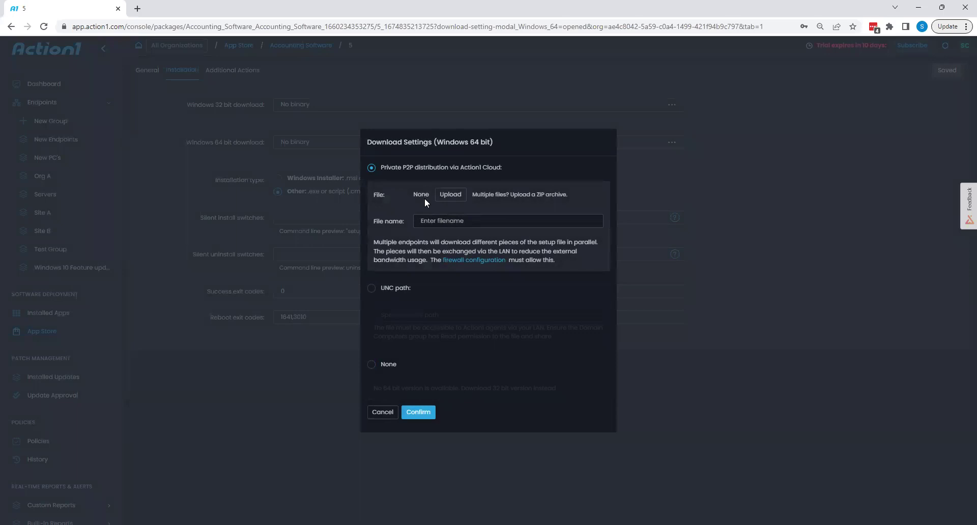
{"action": "left_click", "coordinate": [382, 412]}
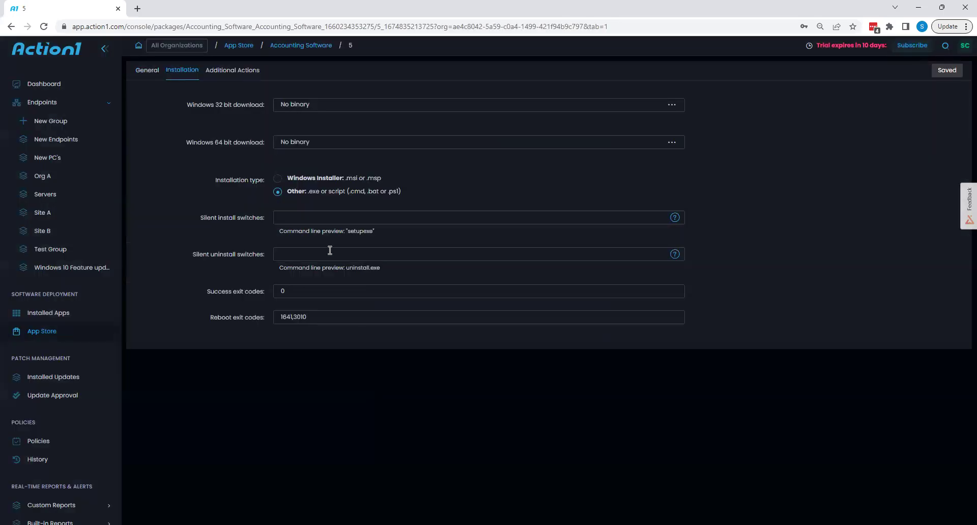
{"action": "left_click", "coordinate": [355, 179]}
{"action": "left_click", "coordinate": [331, 192]}
Re-examine the Private P2P option and ZIP note, then view the available Additional Actions
{"action": "left_click", "coordinate": [672, 142]}
{"action": "left_click_drag", "start_coordinate": [476, 167], "coordinate": [381, 166]}
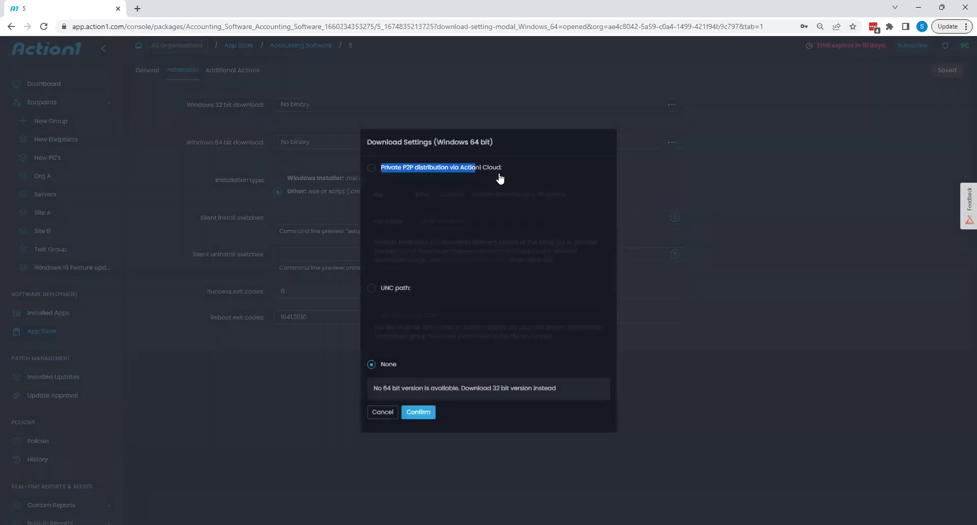
{"action": "left_click", "coordinate": [478, 169]}
{"action": "left_click_drag", "start_coordinate": [588, 197], "coordinate": [493, 191]}
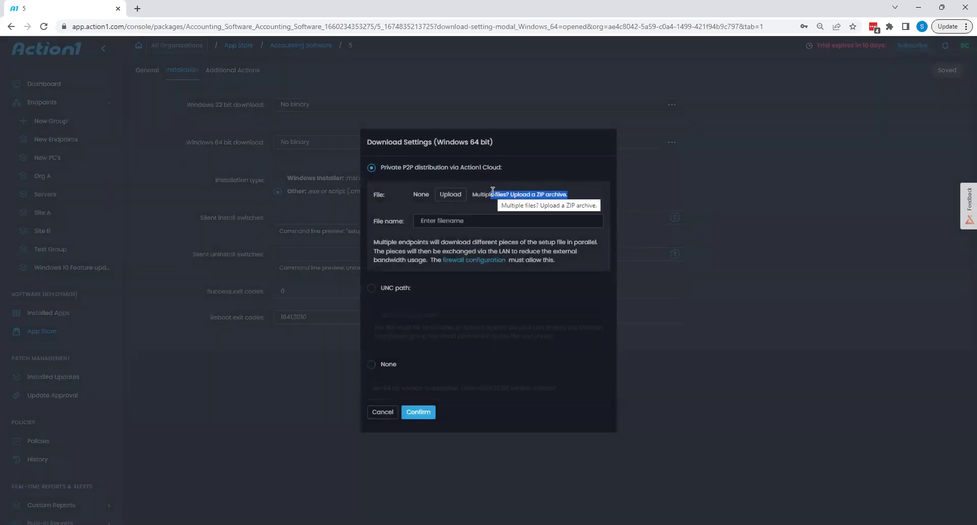
{"action": "left_click", "coordinate": [383, 412]}
{"action": "left_click", "coordinate": [247, 70]}
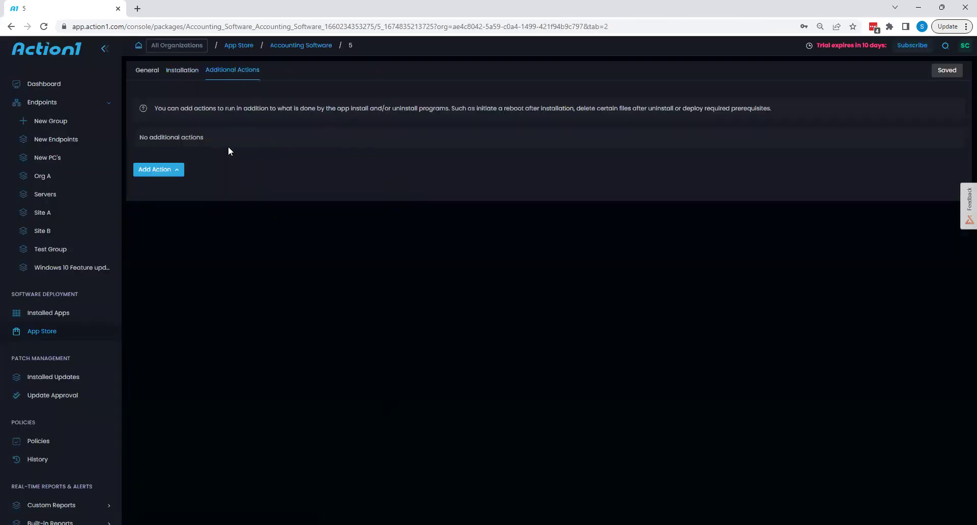
{"action": "left_click", "coordinate": [175, 169]}
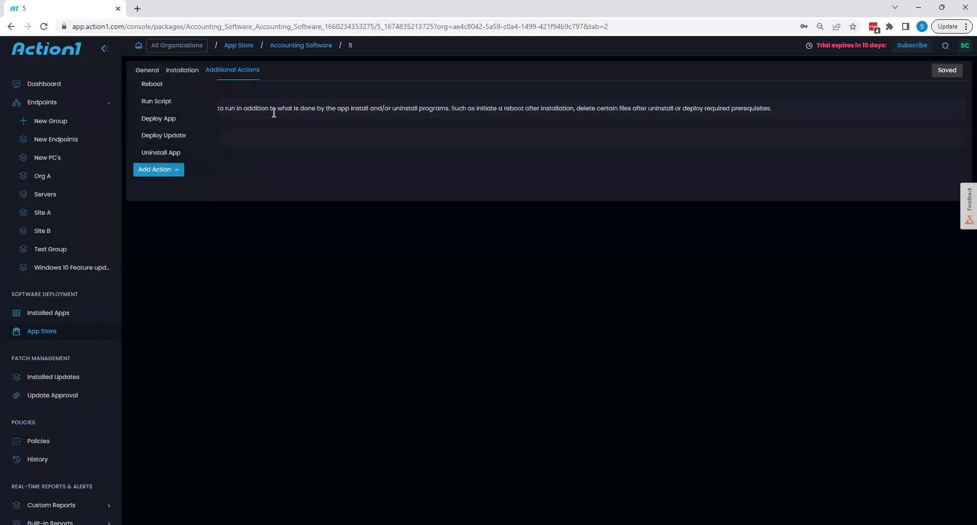
Start an Uninstall App policy for Action1-WS-03 and search the apps for 'chrome'
{"action": "left_click", "coordinate": [49, 109]}
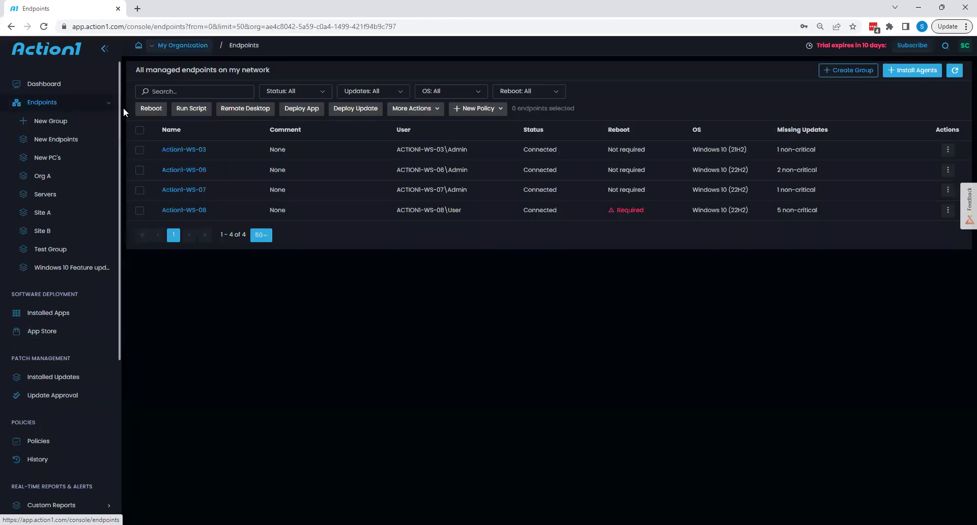
{"action": "left_click", "coordinate": [140, 149]}
{"action": "left_click", "coordinate": [400, 111]}
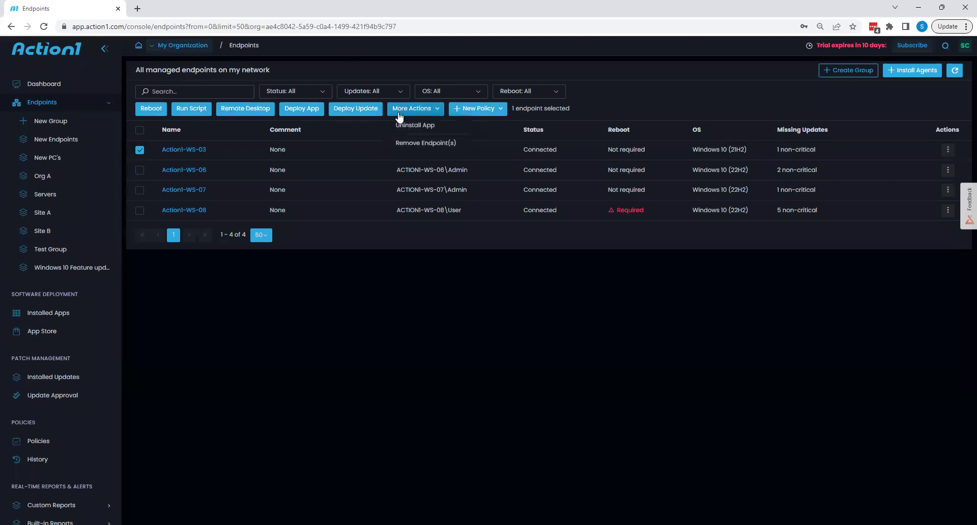
{"action": "left_click", "coordinate": [401, 127]}
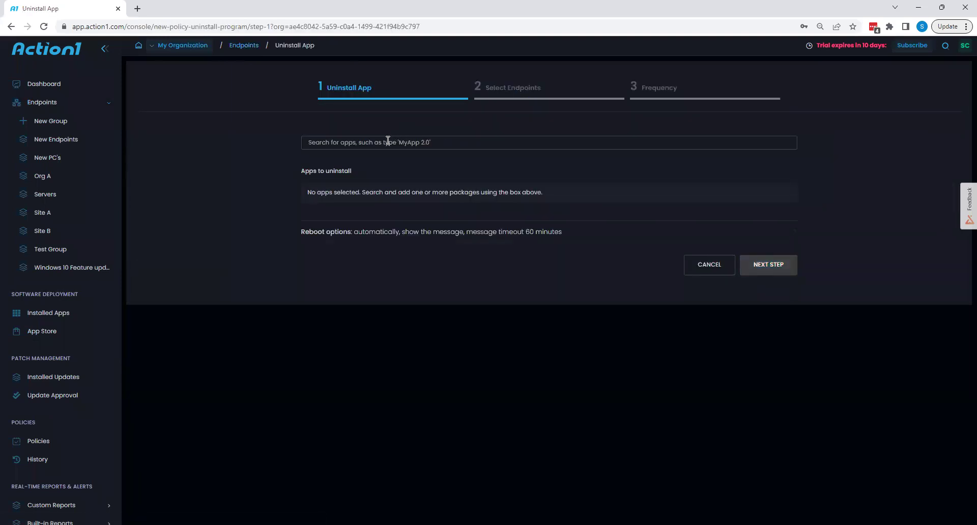
{"action": "left_click", "coordinate": [388, 141]}
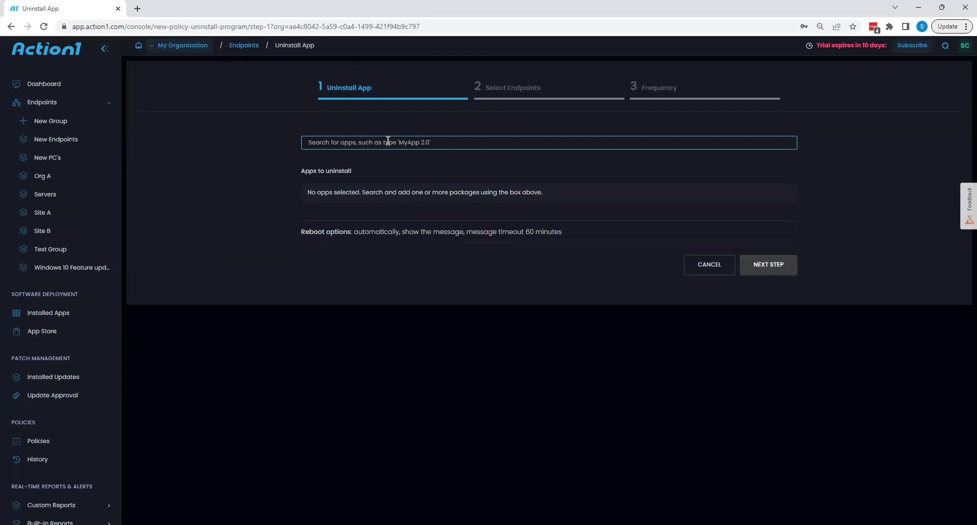
{"action": "type", "text": "chrome"}
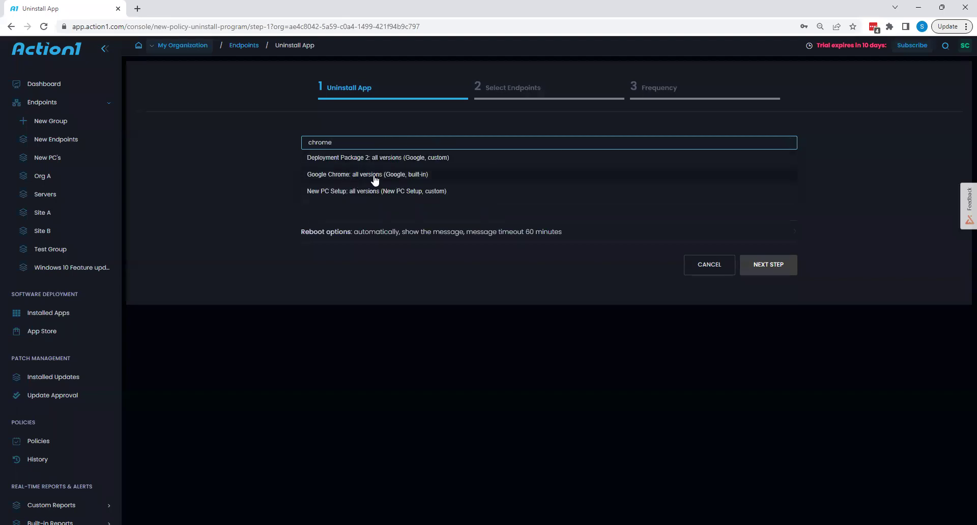
Add Google Chrome (built-in) to the uninstall list, keeping all versions selected
{"action": "left_click", "coordinate": [419, 179]}
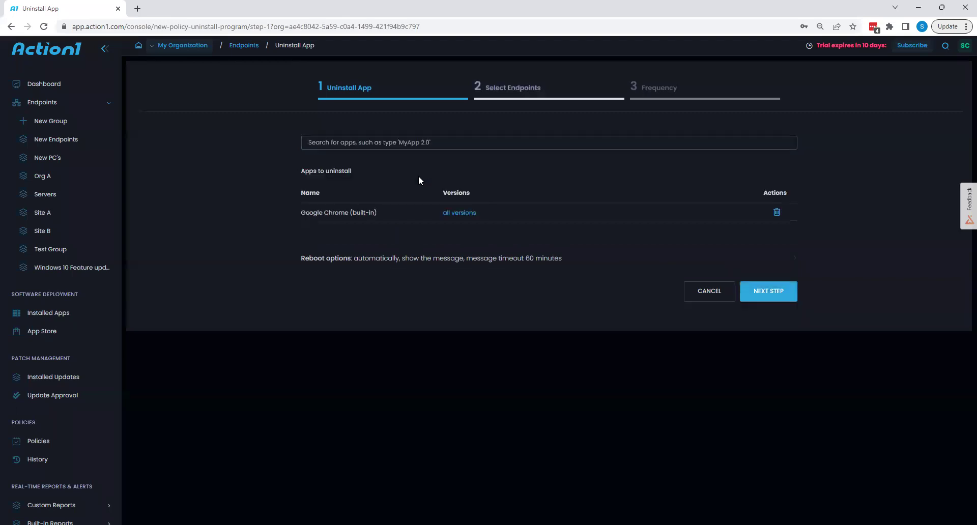
{"action": "left_click", "coordinate": [460, 214]}
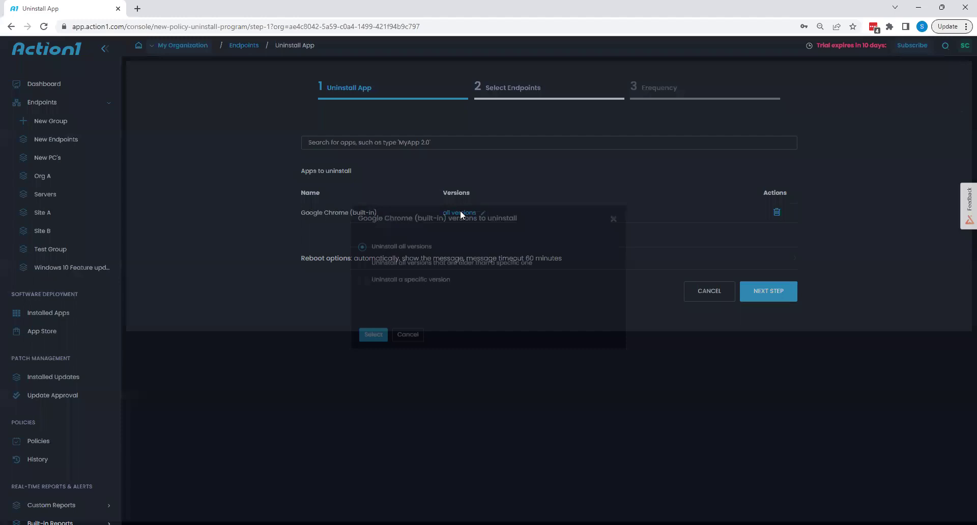
{"action": "left_click", "coordinate": [405, 267]}
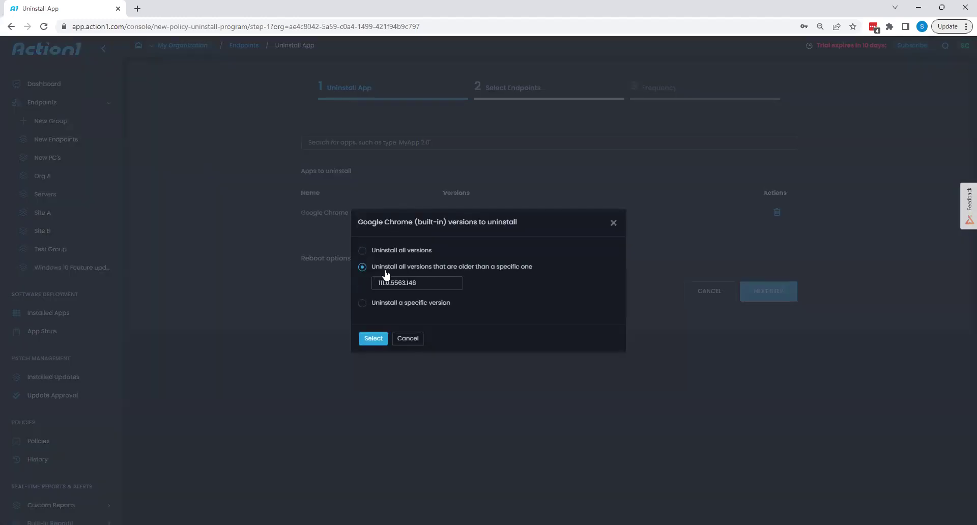
{"action": "left_click", "coordinate": [397, 304]}
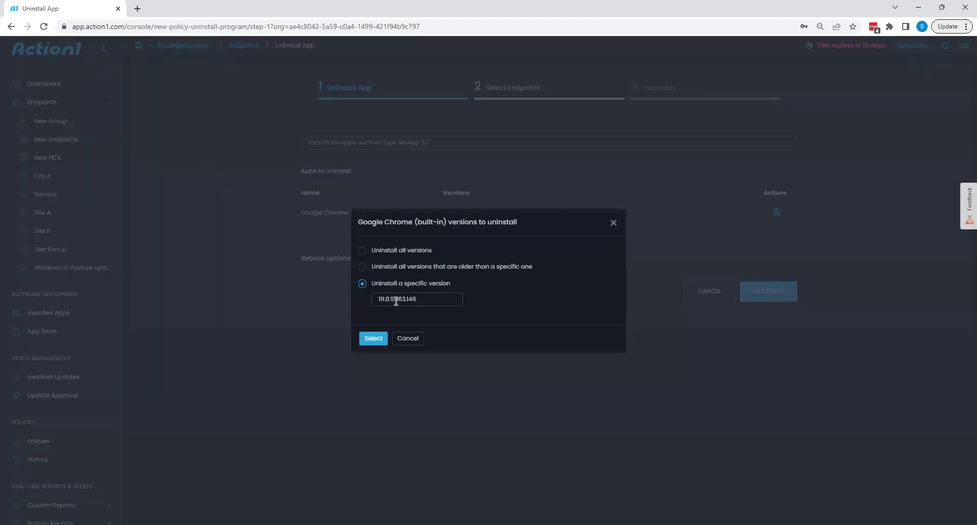
{"action": "left_click", "coordinate": [415, 343]}
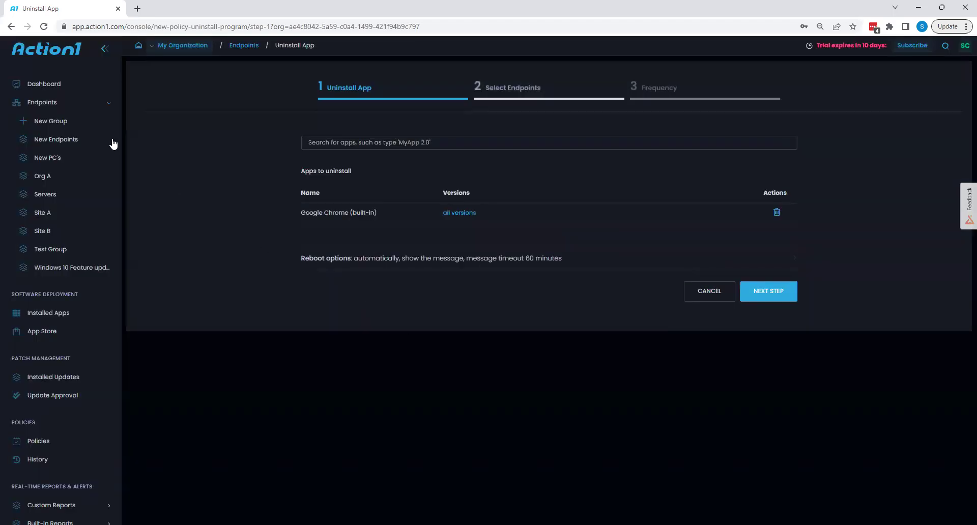
Name a new group 'Server' and enable the offline-too-long and back-online uptime alerts
{"action": "left_click", "coordinate": [51, 122]}
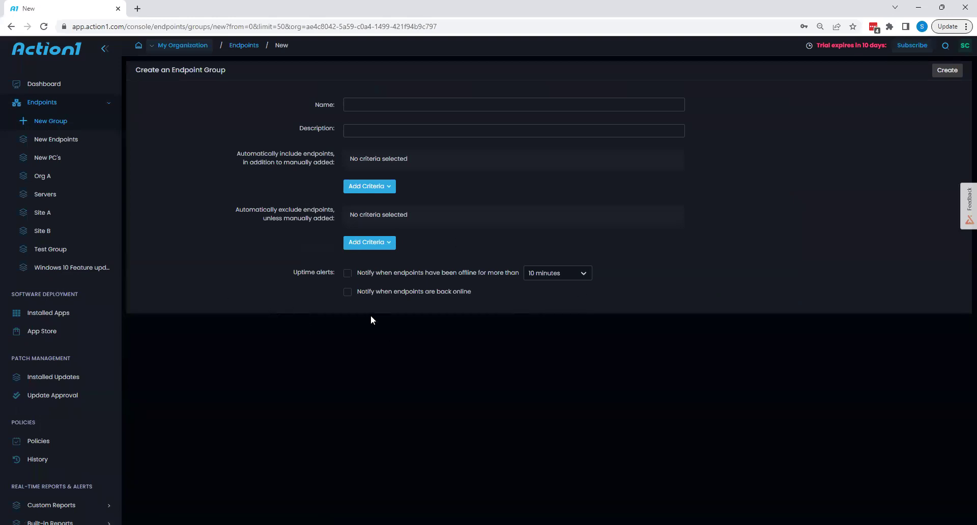
{"action": "left_click", "coordinate": [361, 109]}
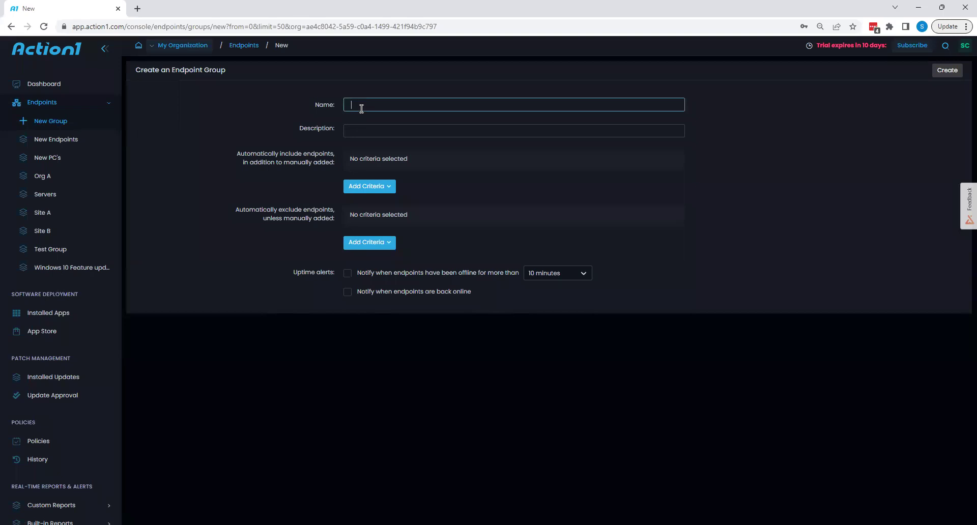
{"action": "type", "text": "Server"}
{"action": "left_click", "coordinate": [347, 274]}
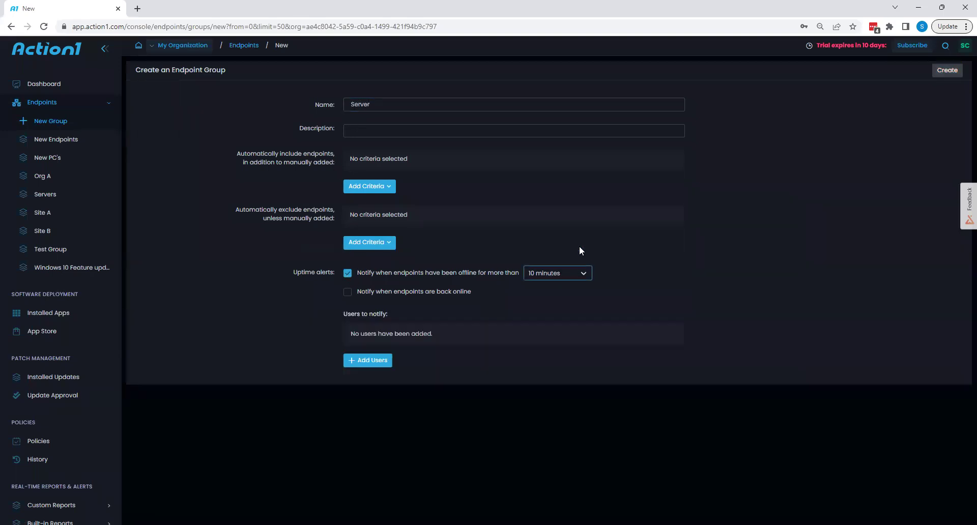
{"action": "left_click", "coordinate": [563, 273]}
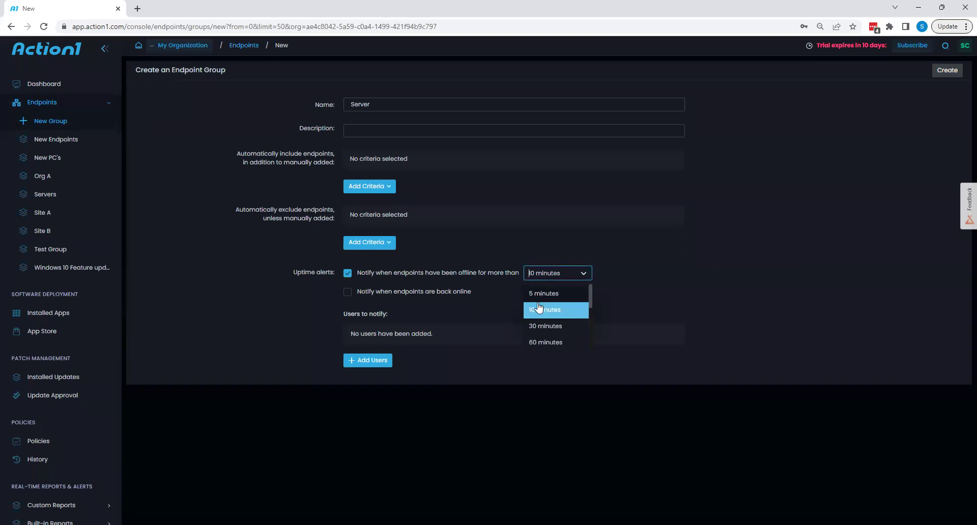
{"action": "scroll", "coordinate": [540, 326], "scroll_direction": "down", "scroll_amount": 5}
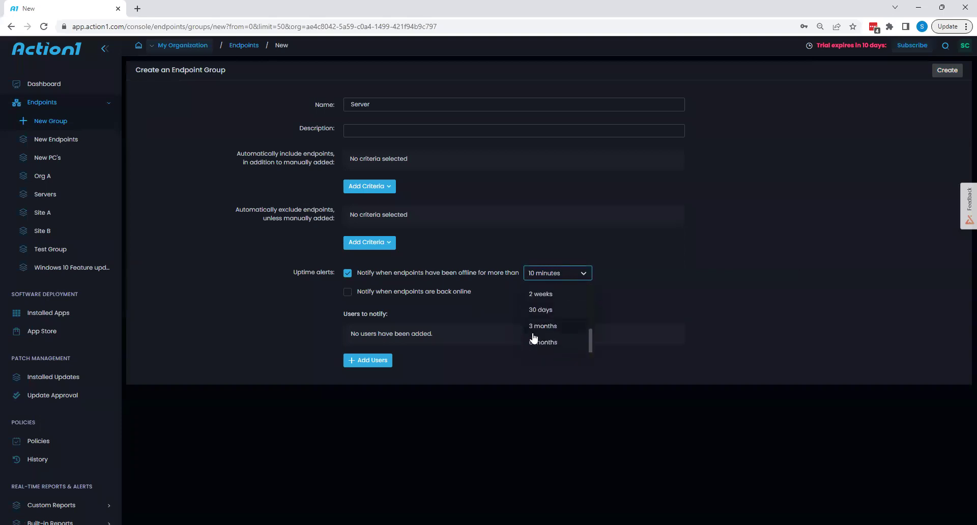
{"action": "left_click", "coordinate": [349, 292]}
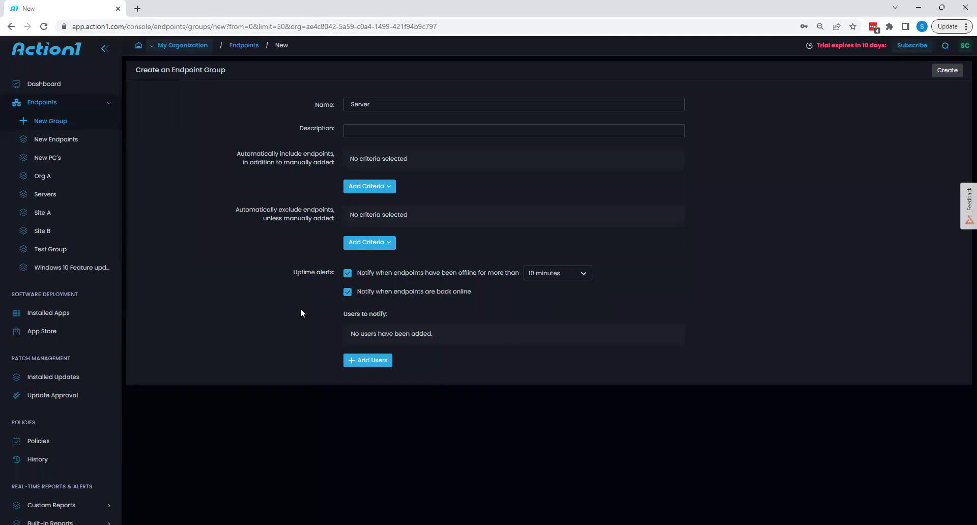
Add one user to the alert notification list and create the group
{"action": "left_click", "coordinate": [376, 363]}
{"action": "left_click", "coordinate": [320, 270]}
{"action": "left_click", "coordinate": [324, 379]}
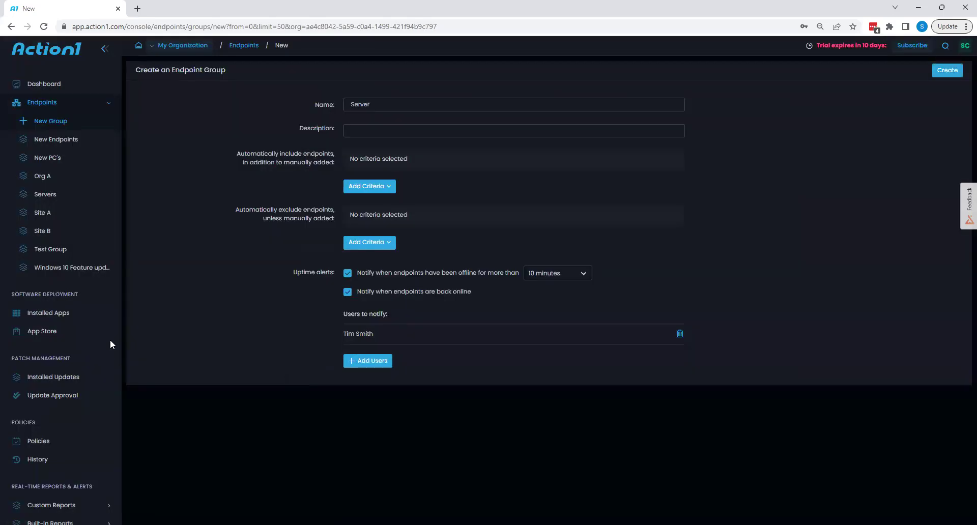
{"action": "left_click", "coordinate": [61, 109]}
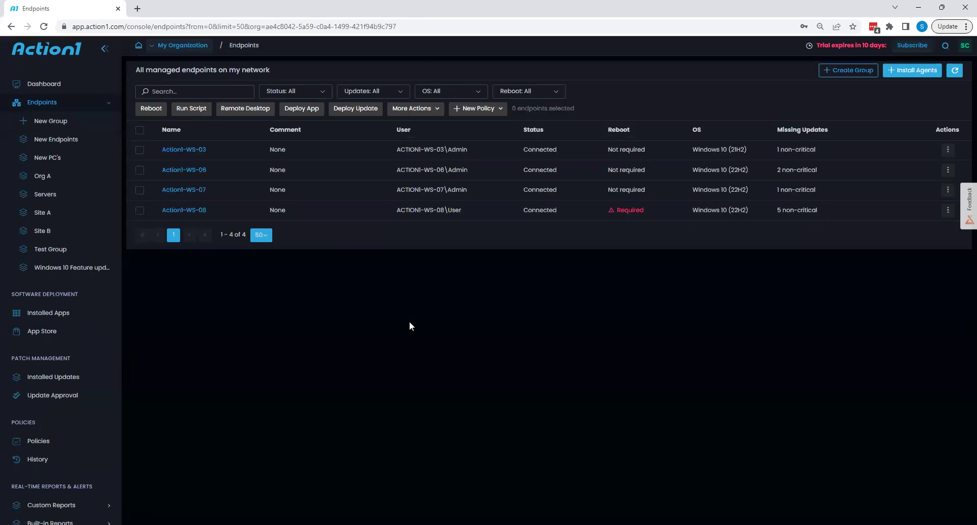